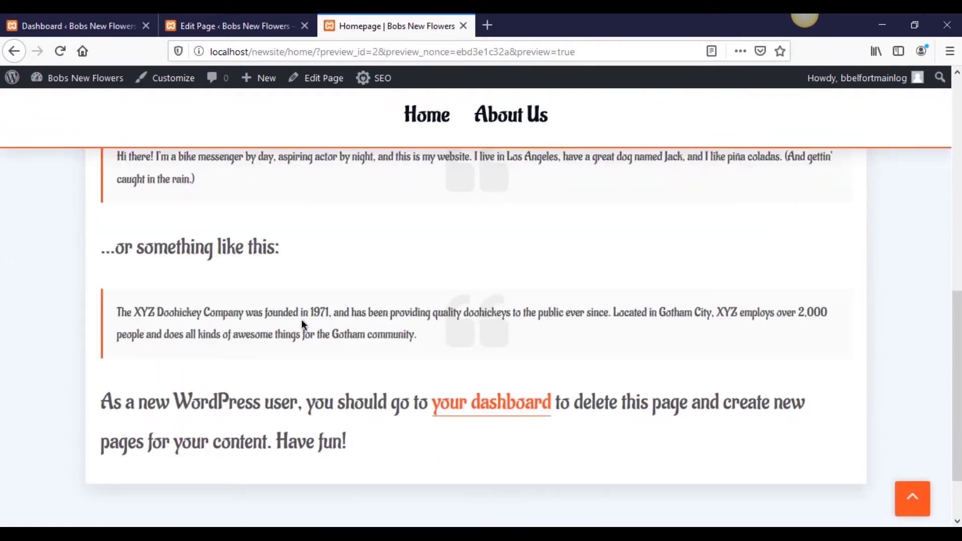
Look over the Homepage preview from the site title and menu down to the footer.
scroll(299, 316, up, 10)
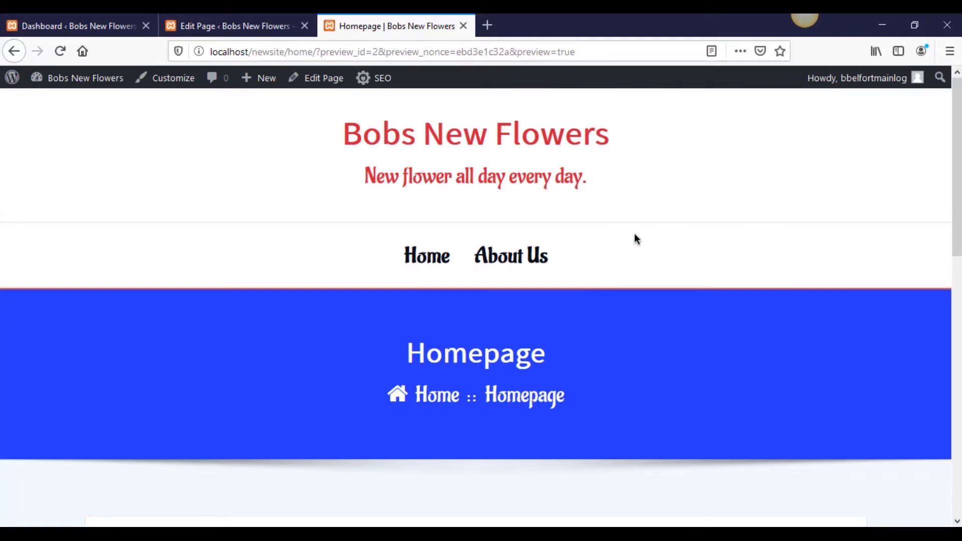
scroll(635, 239, down, 15)
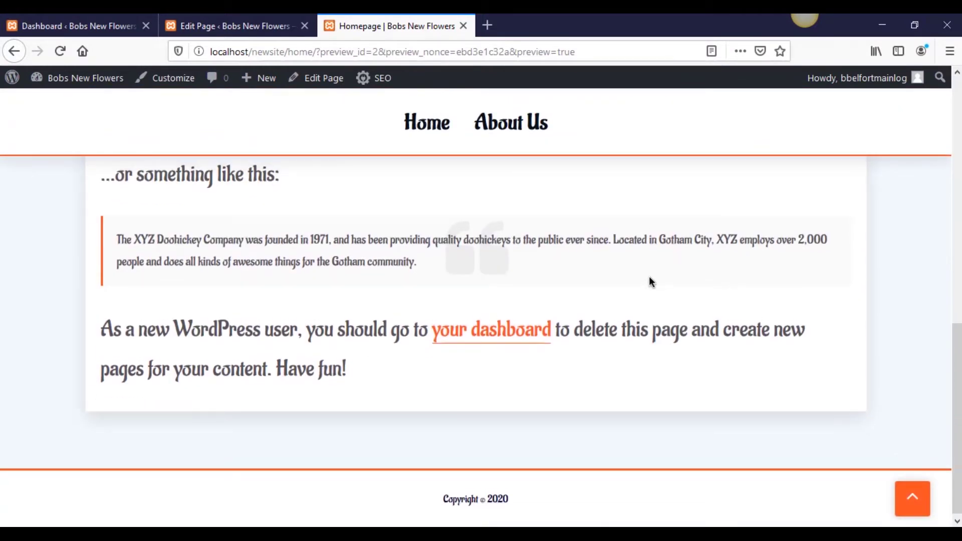
scroll(648, 279, up, 15)
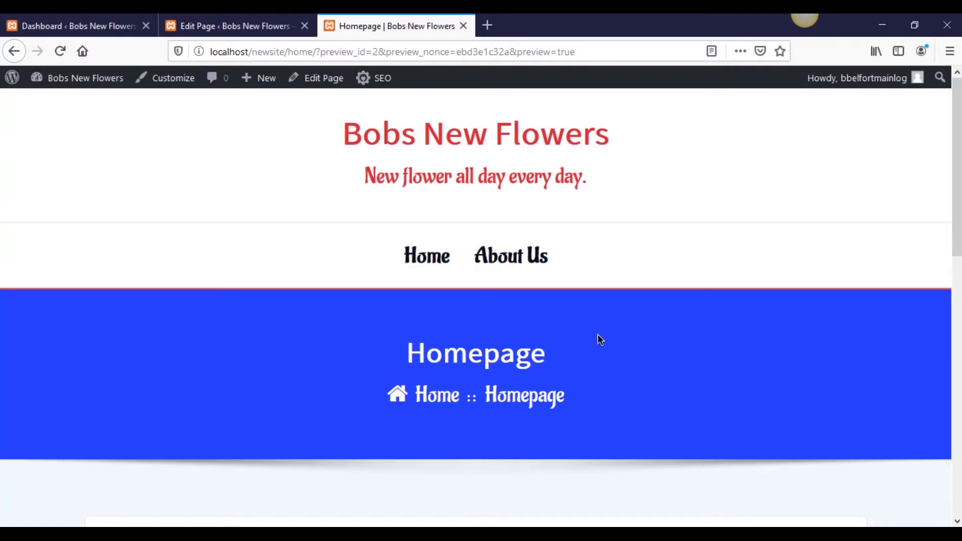
scroll(749, 307, down, 4)
scroll(753, 284, up, 4)
Switch to the site's dashboard and open the installed themes to inspect the active StrangerWP theme and the alternatives.
click(82, 25)
scroll(228, 337, down, 3)
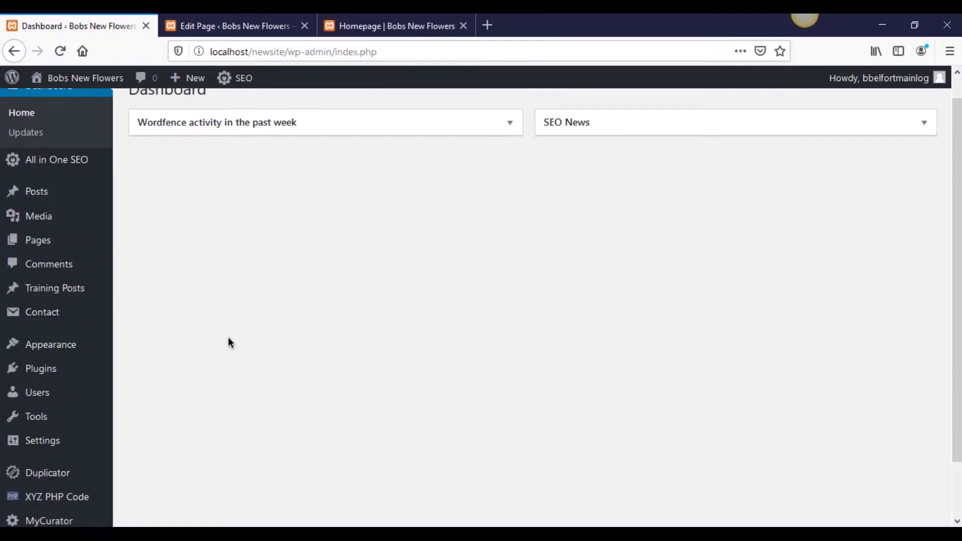
mouse_move(88, 288)
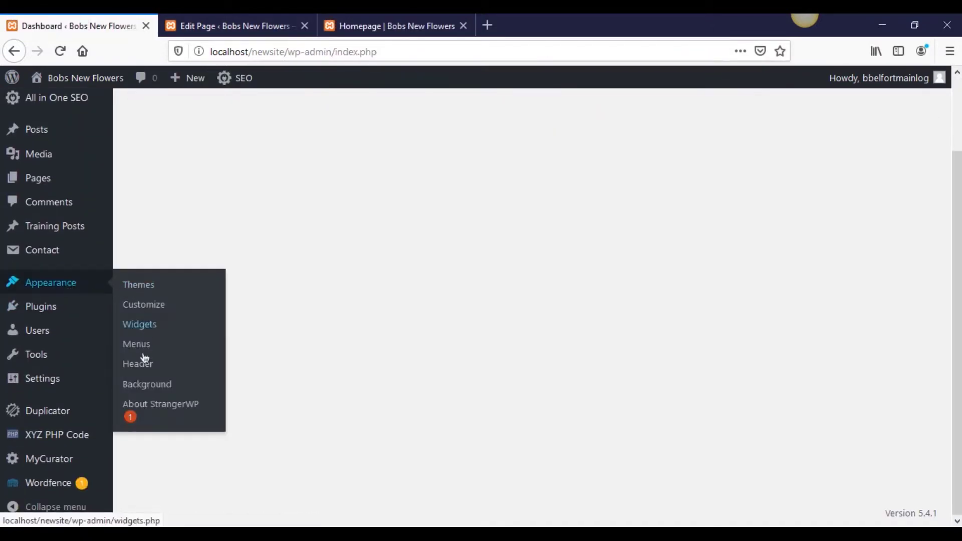
click(139, 286)
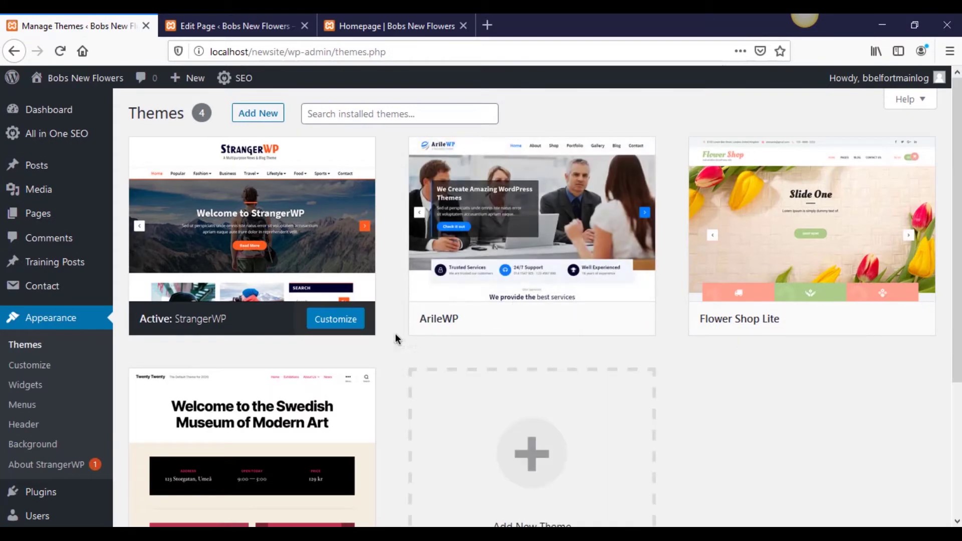
mouse_move(274, 221)
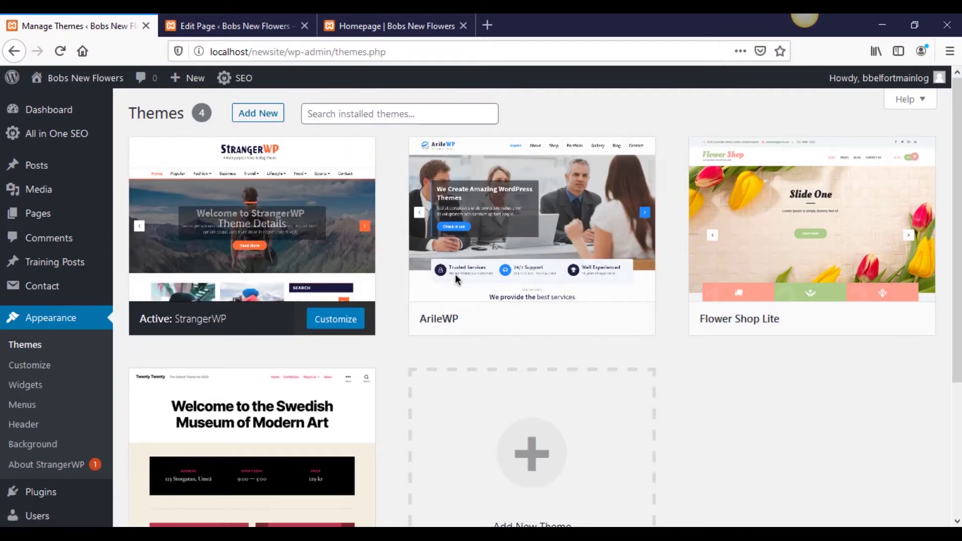
mouse_move(452, 172)
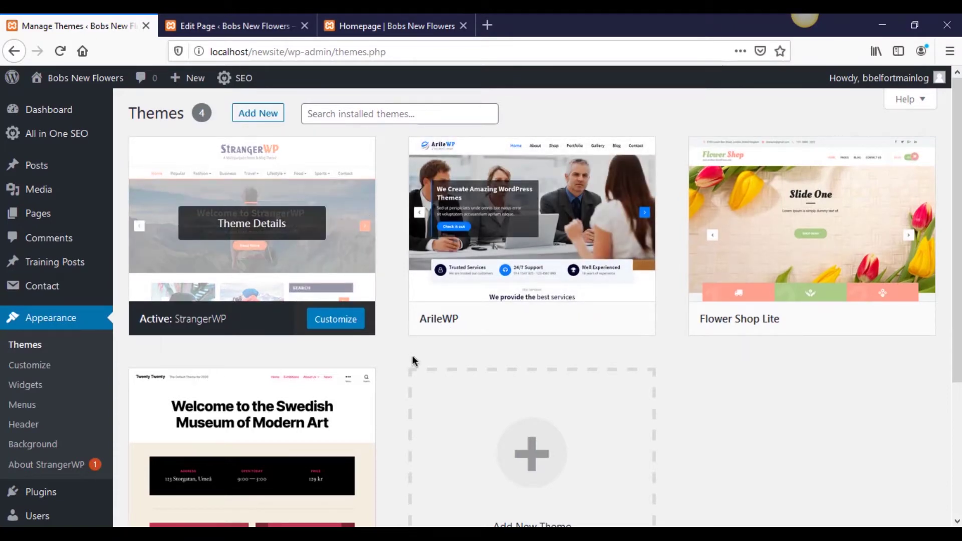
Open the StrangerWP theme's information page and review its recommended actions.
click(79, 469)
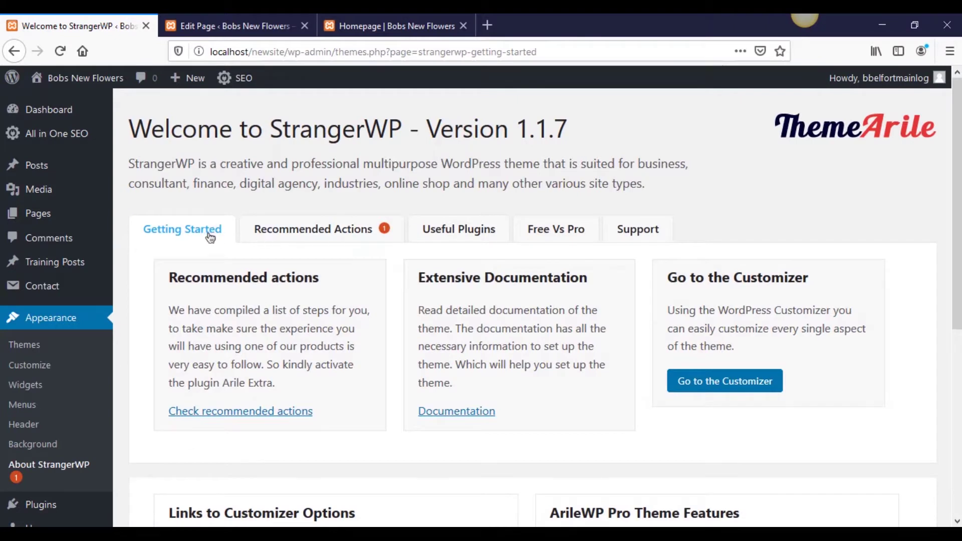
click(273, 236)
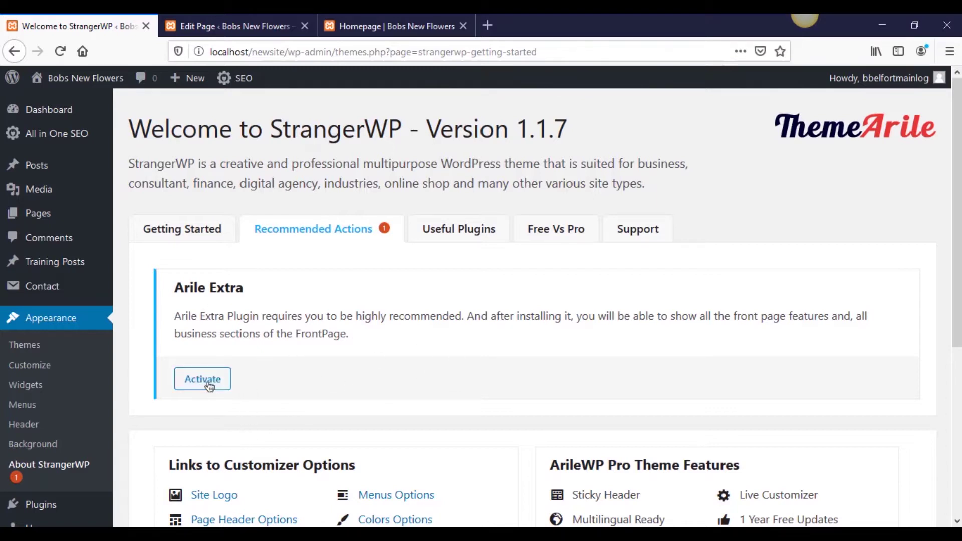
scroll(136, 381, down, 1)
scroll(136, 382, down, 4)
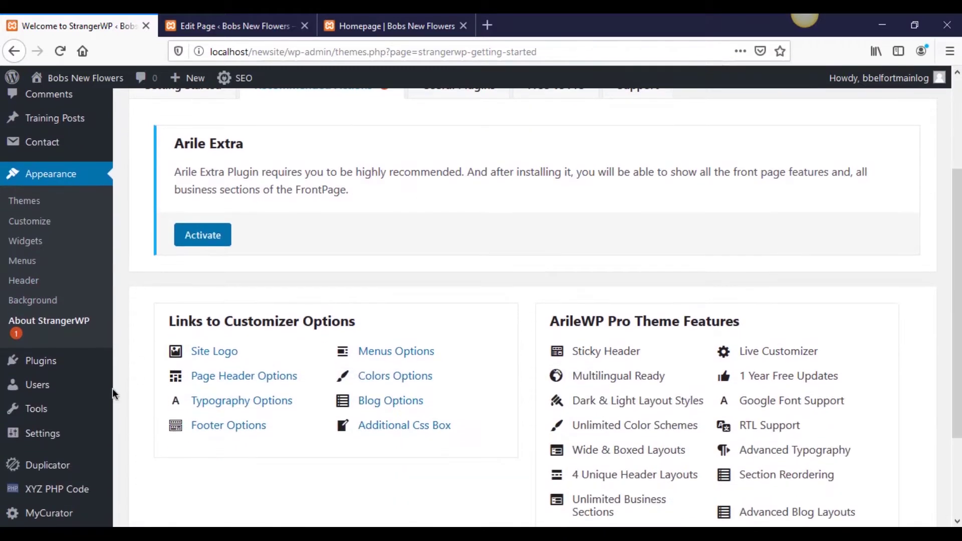
Activate the Arile Extra plugin from the list of installed plugins.
mouse_move(97, 368)
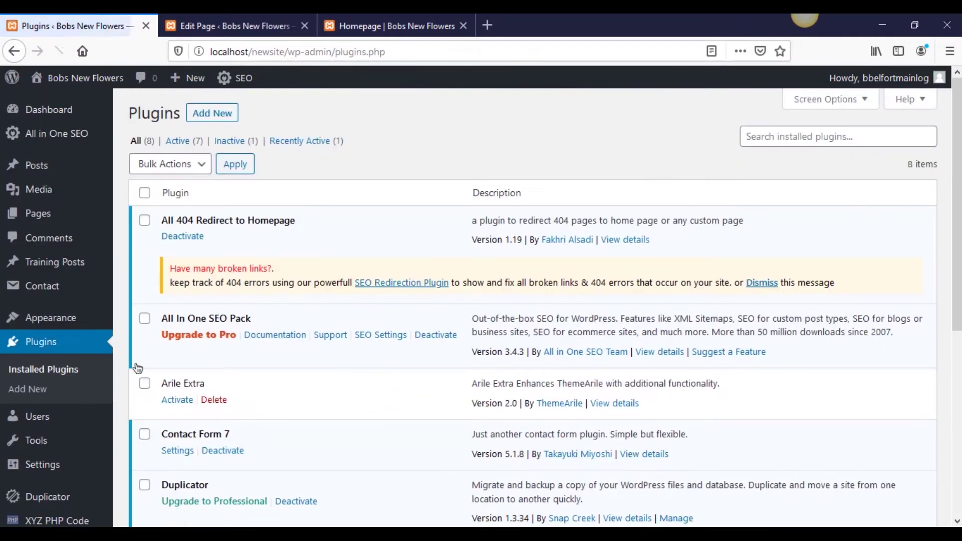
click(178, 400)
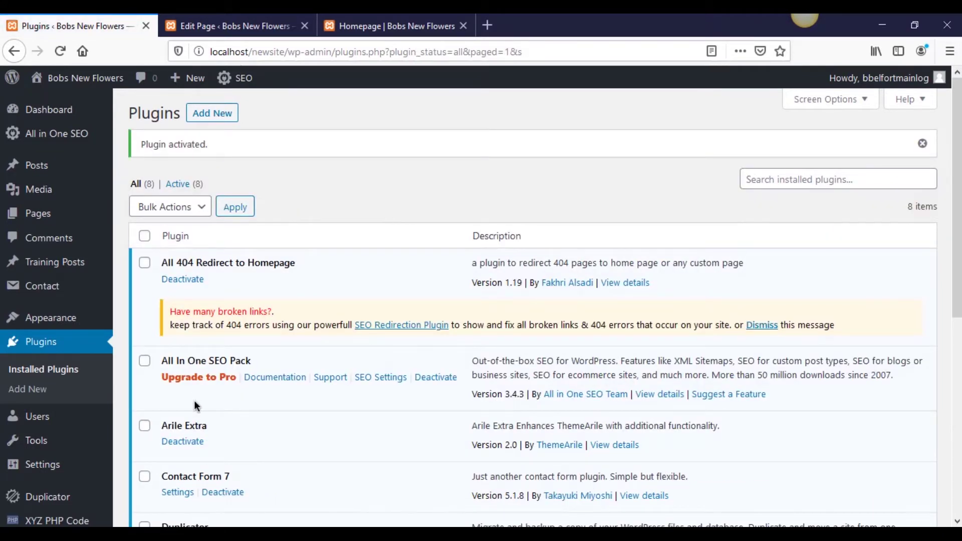
scroll(195, 400, down, 2)
scroll(195, 398, up, 2)
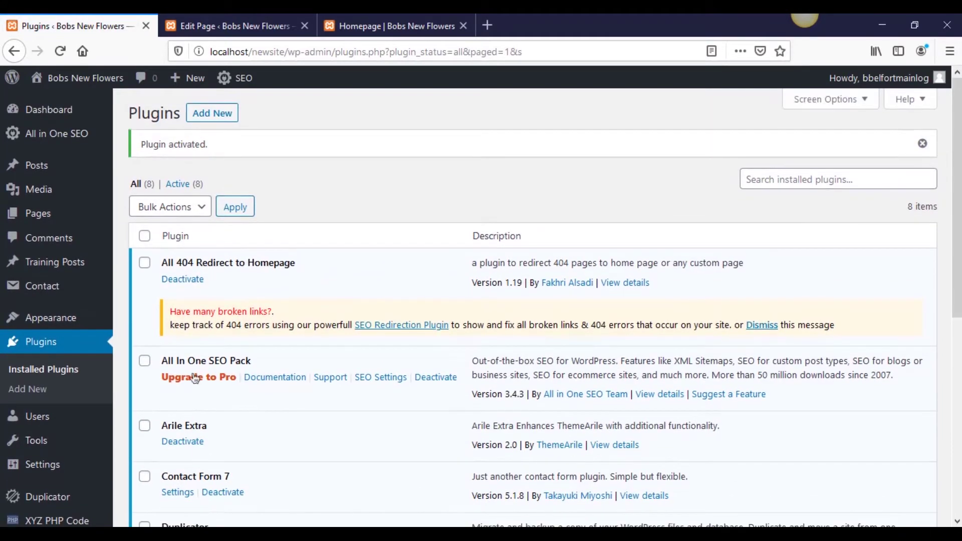
Load the site's front page at localhost/newsite/ and look over its image slider and the boxes beneath it.
click(375, 23)
click(61, 51)
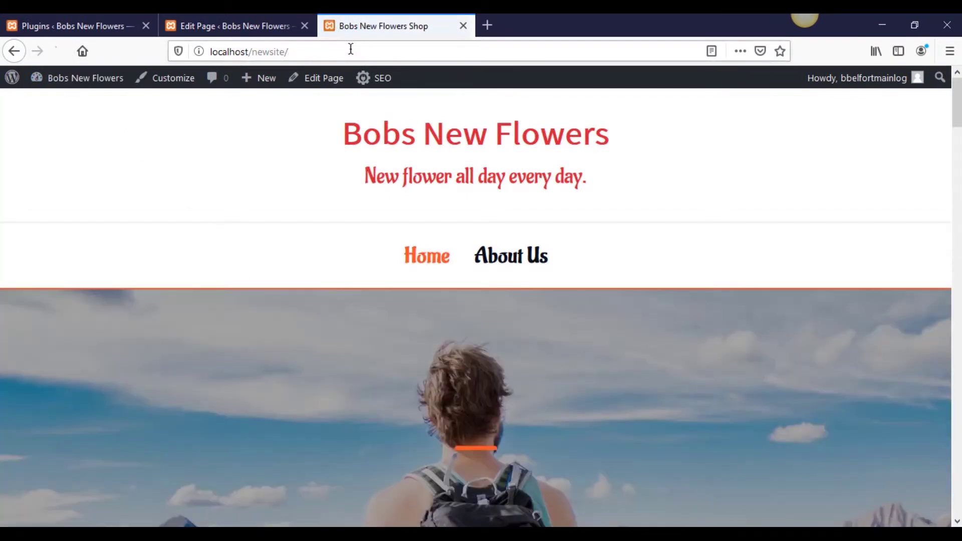
scroll(298, 215, down, 5)
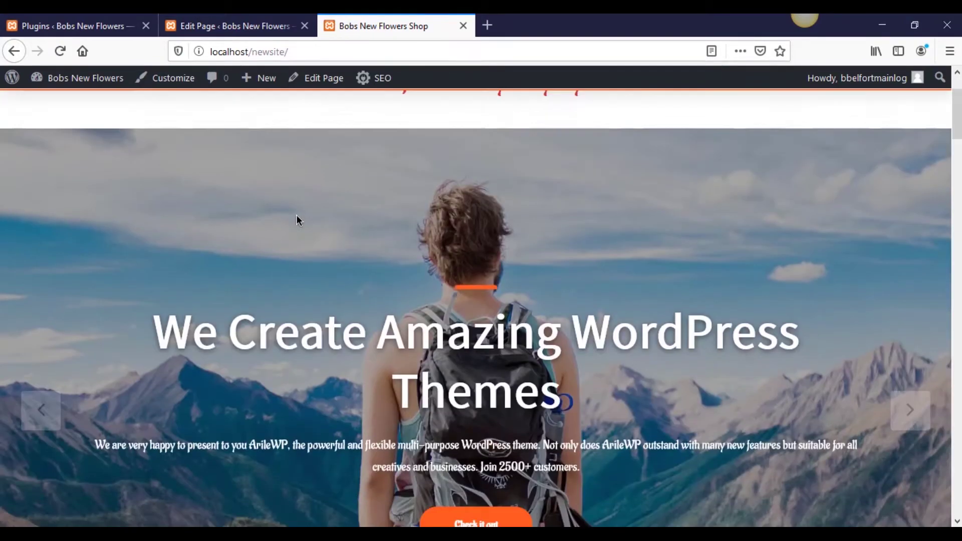
scroll(296, 219, down, 2)
scroll(295, 219, up, 6)
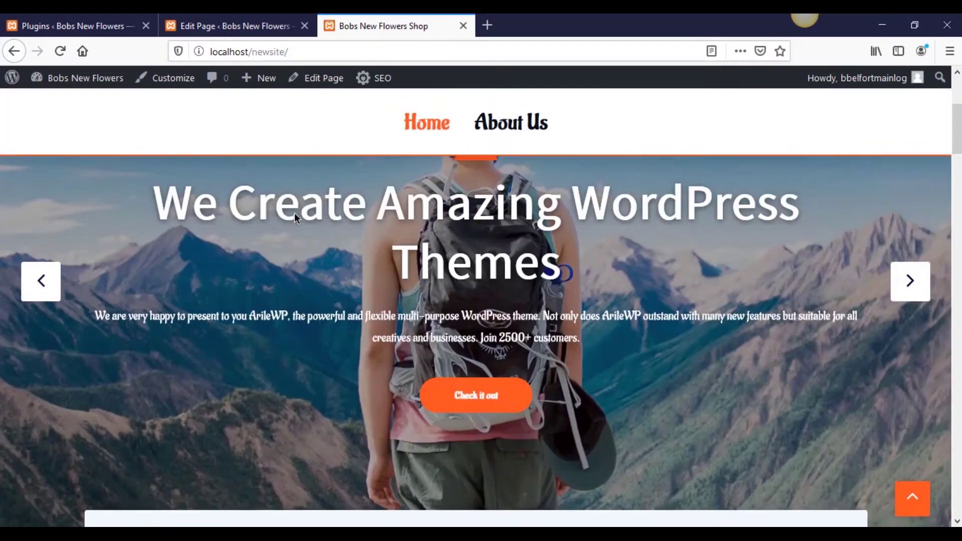
scroll(751, 243, down, 2)
scroll(859, 175, down, 6)
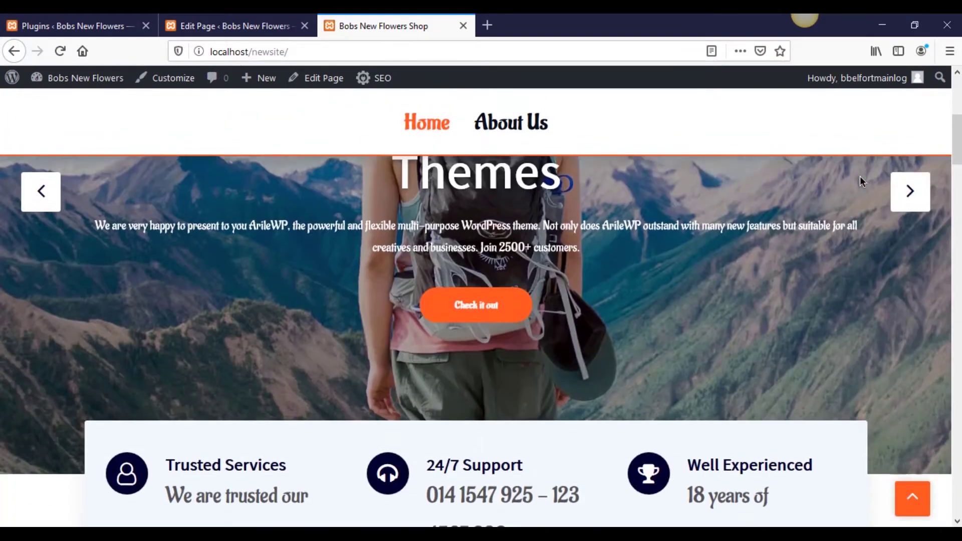
drag(956, 163, 957, 101)
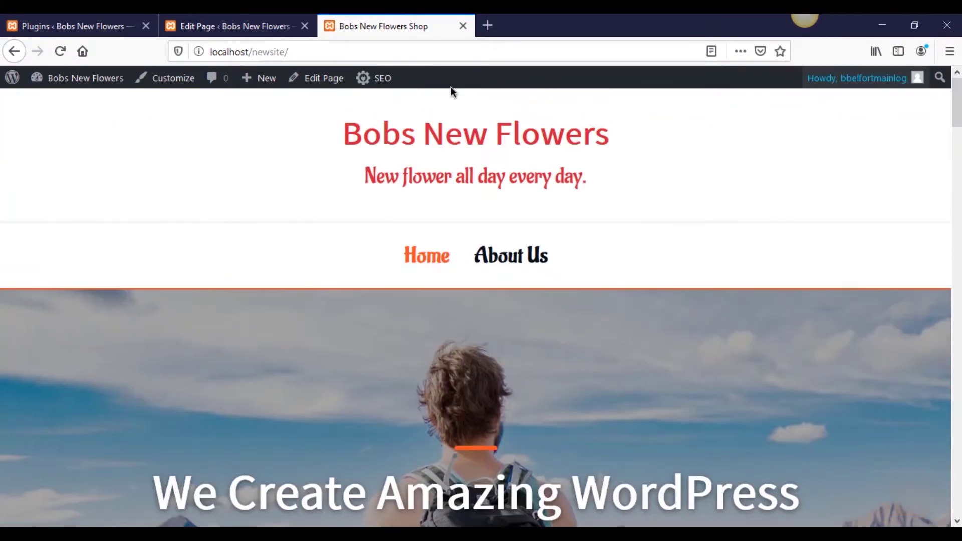
Advance the front page slider to view its other slides and examine the services area further down.
scroll(657, 255, down, 5)
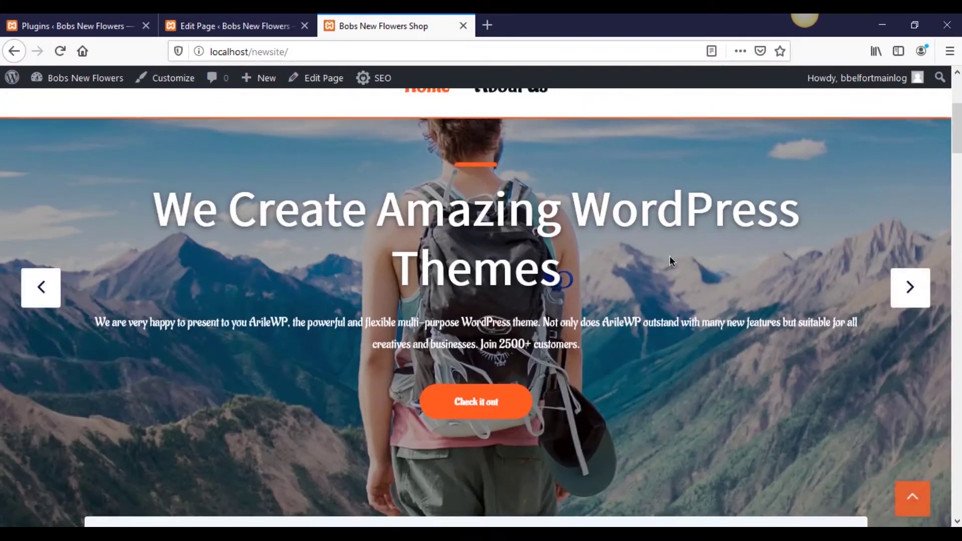
click(906, 290)
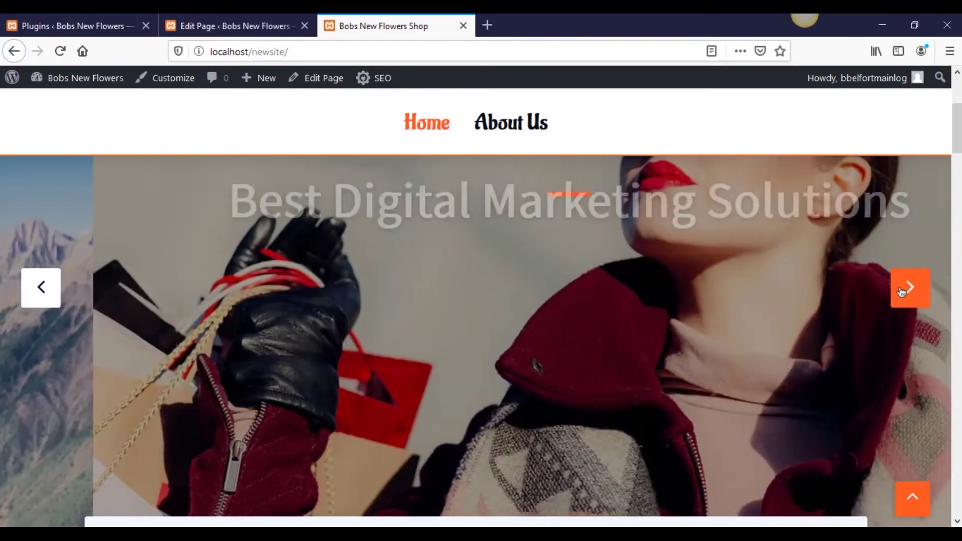
click(907, 290)
scroll(844, 315, up, 5)
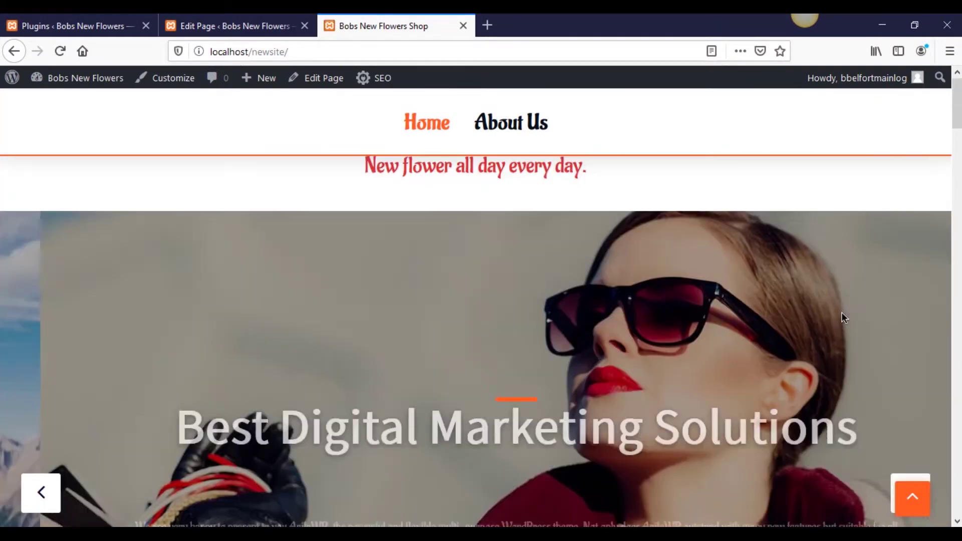
drag(958, 119, 958, 184)
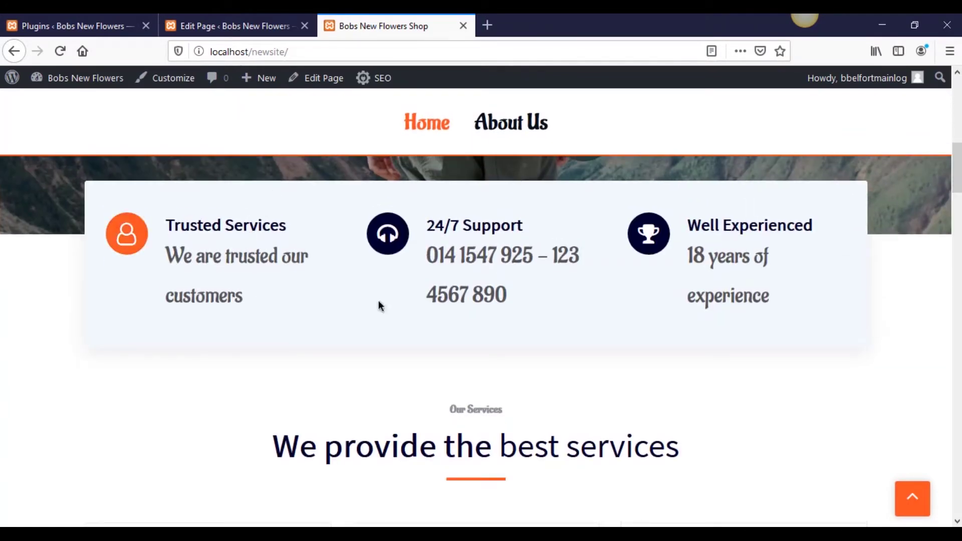
drag(956, 167, 955, 83)
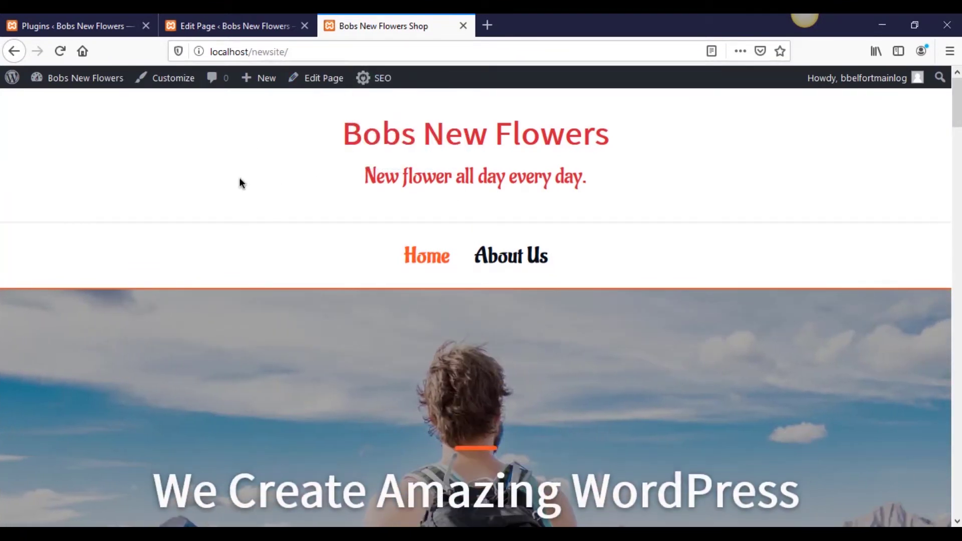
Open the Customizer for the front page, and open the Home page for editing from the pages list in the page-editing tab.
click(147, 79)
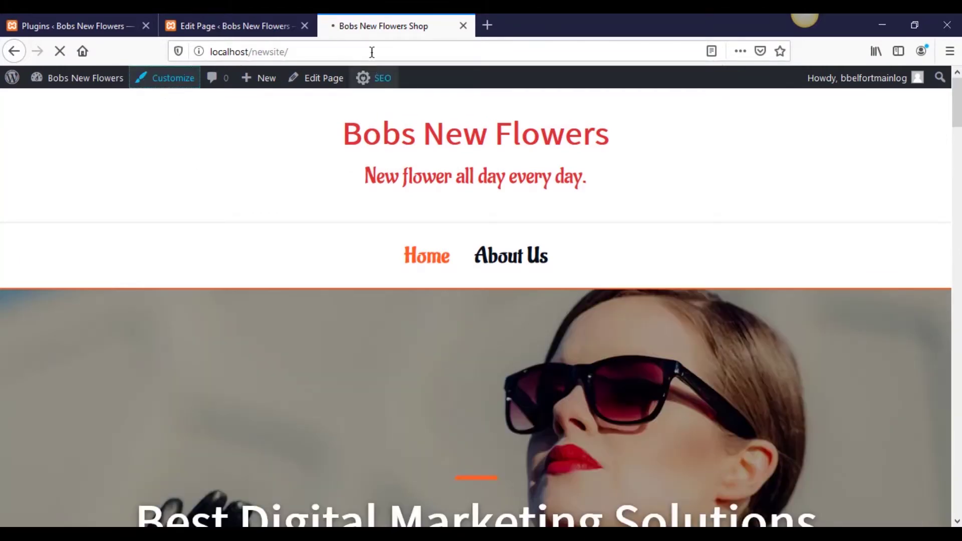
click(259, 35)
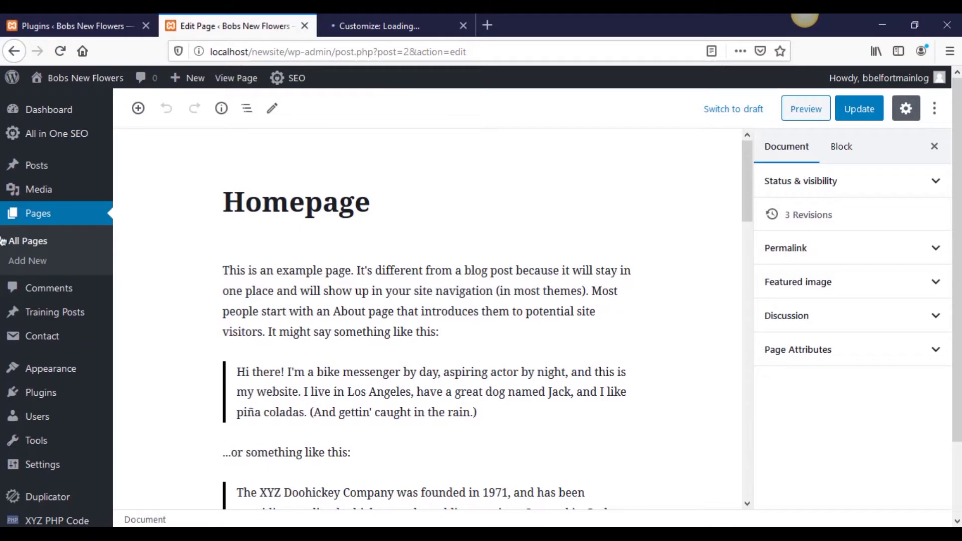
click(206, 248)
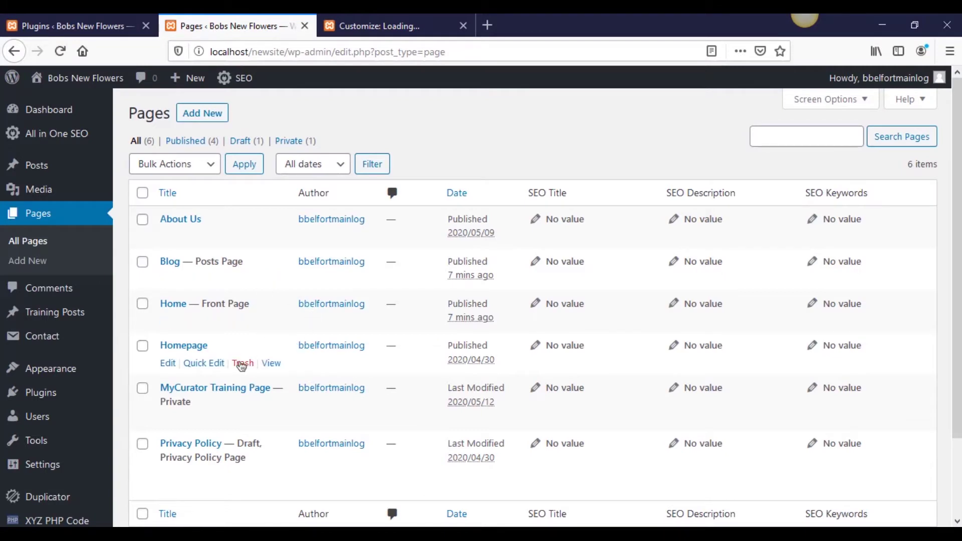
scroll(243, 402, down, 3)
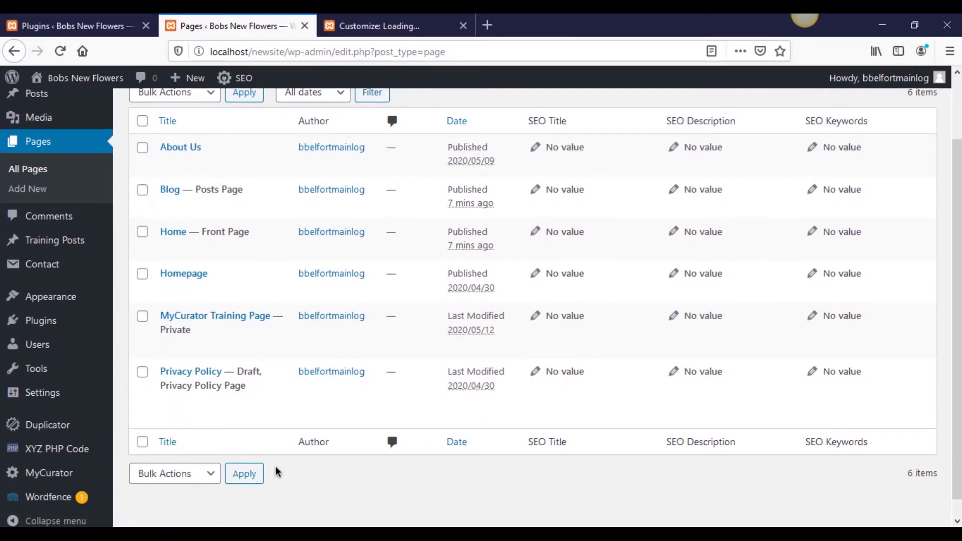
scroll(276, 471, up, 3)
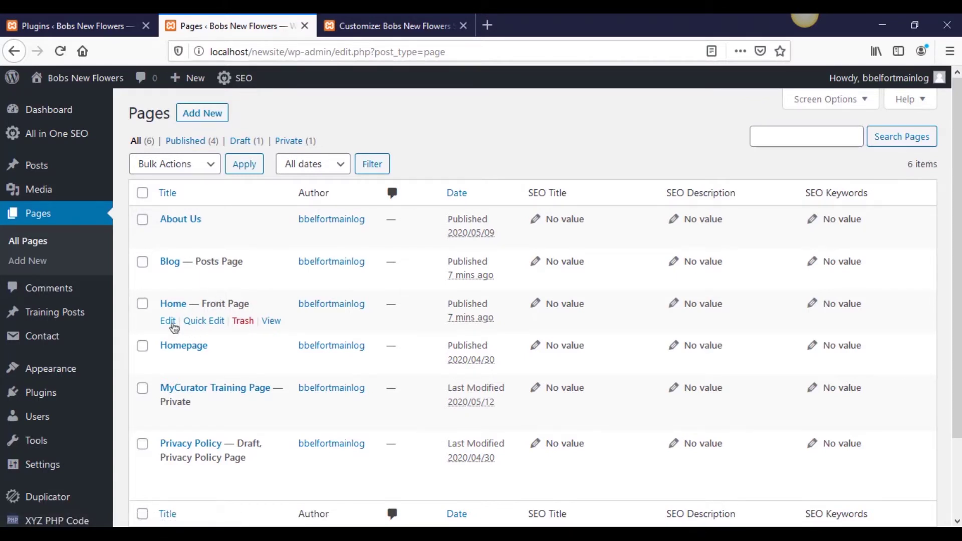
click(170, 322)
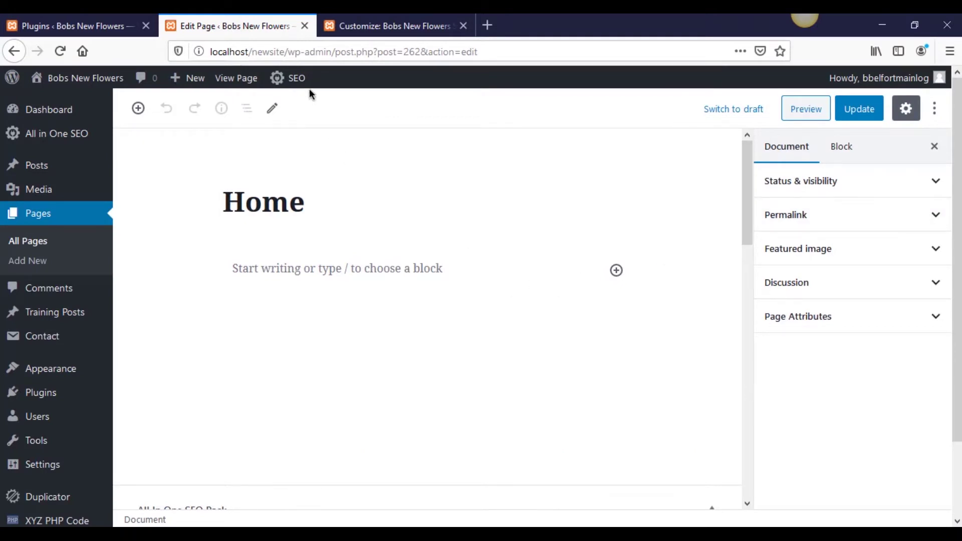
Examine the Home page's empty content area and its Status & visibility, Permalink and Featured image settings.
scroll(818, 401, down, 3)
scroll(642, 369, up, 3)
drag(750, 176, 745, 144)
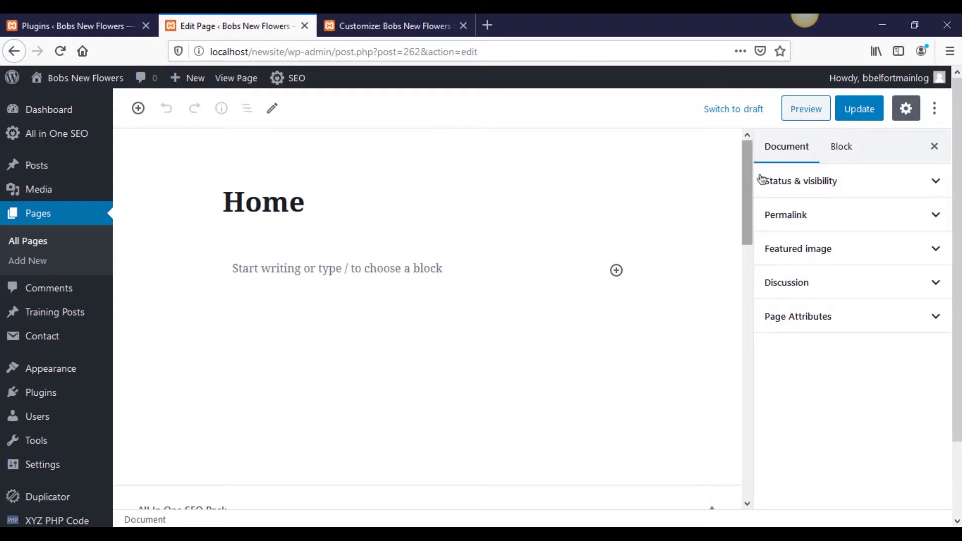
click(813, 188)
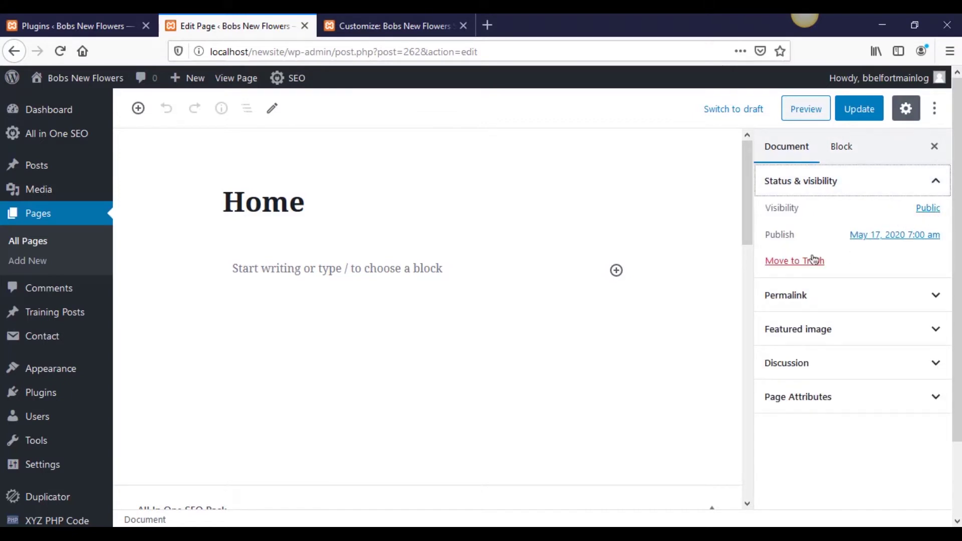
click(821, 194)
click(824, 224)
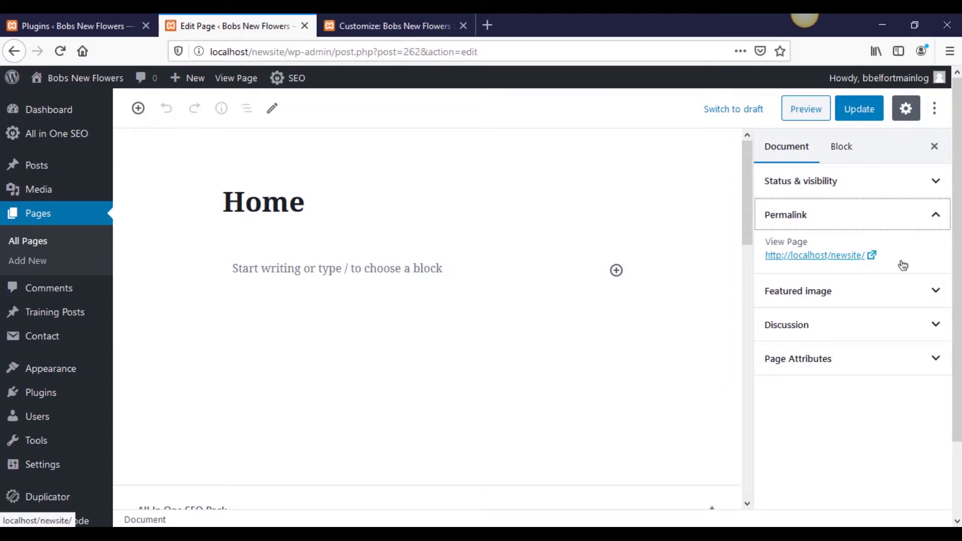
click(856, 215)
click(846, 254)
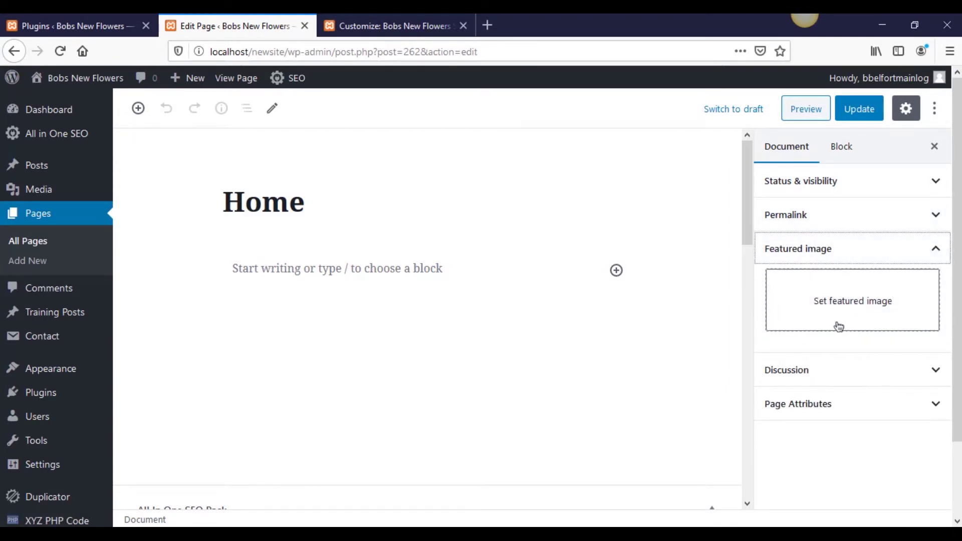
click(814, 253)
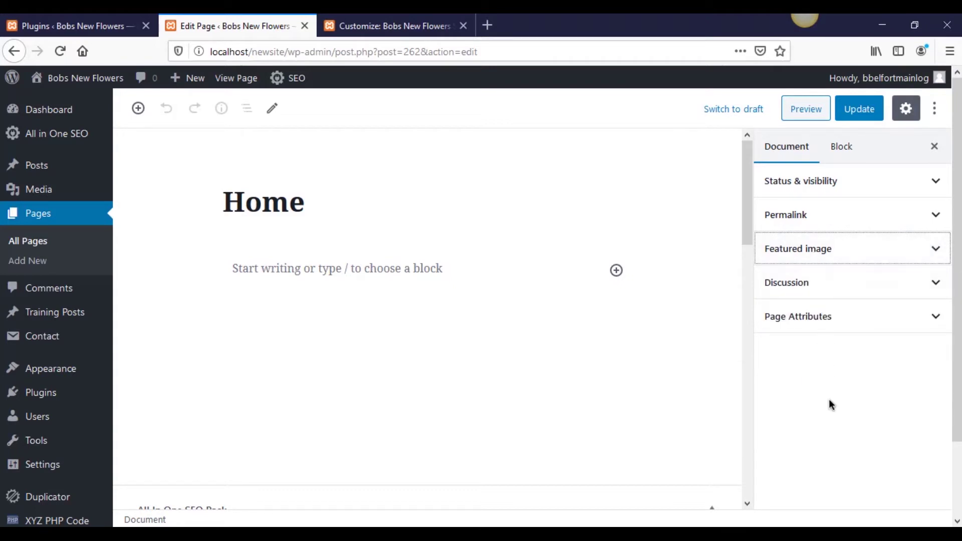
Examine the Home page's Discussion setting and its Page Attributes, checking the available templates and keeping Frontpage selected.
click(818, 287)
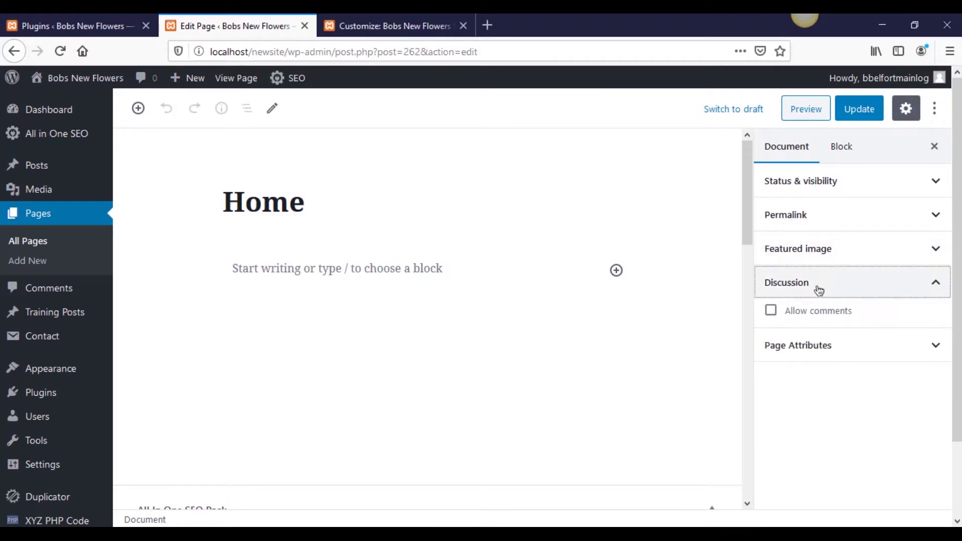
click(799, 282)
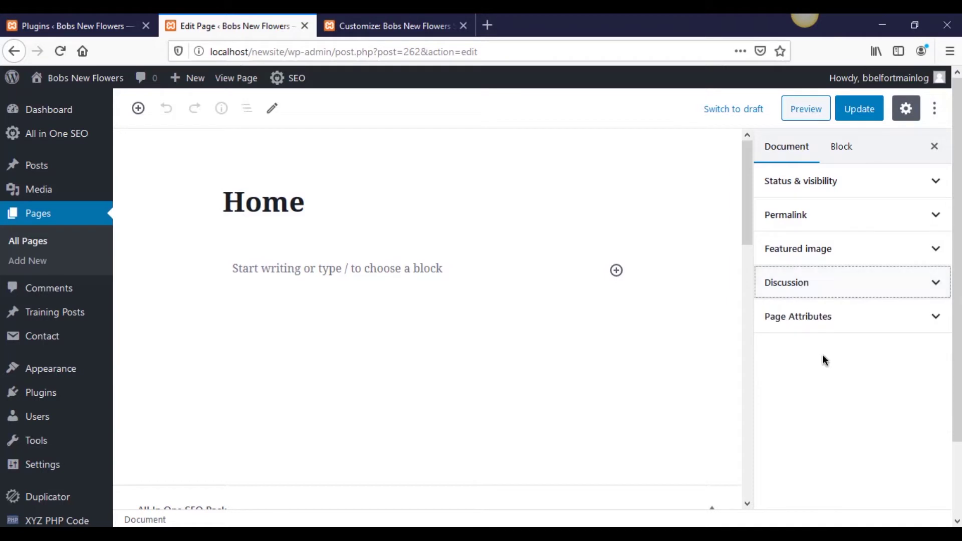
click(798, 285)
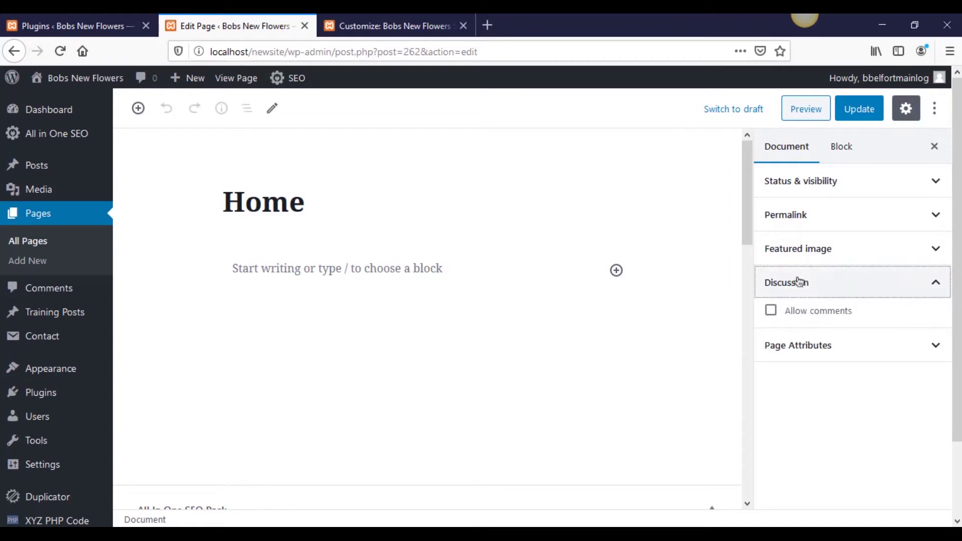
click(798, 281)
click(779, 320)
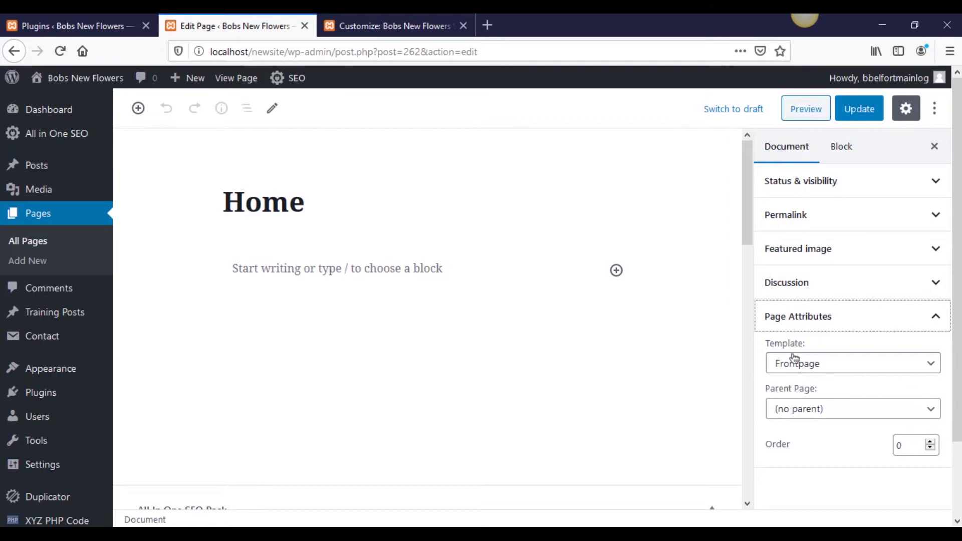
click(936, 367)
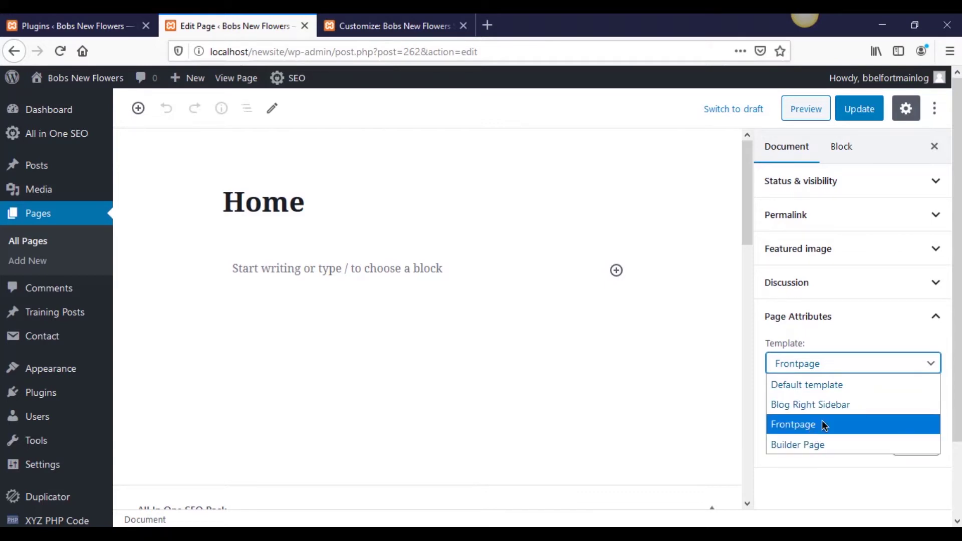
click(809, 426)
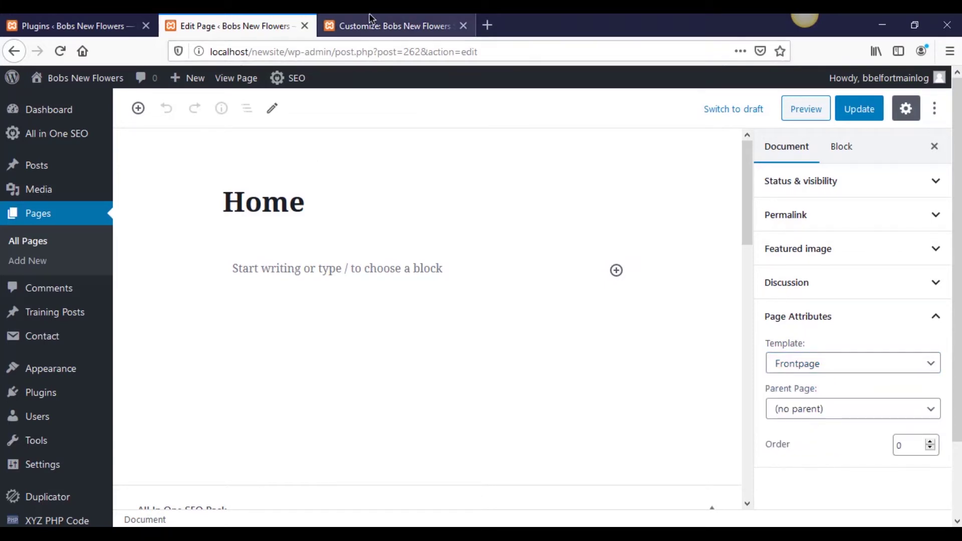
Compare the front page preview in the Customizer with the Home page's Frontpage template setting.
click(386, 26)
scroll(383, 177, down, 3)
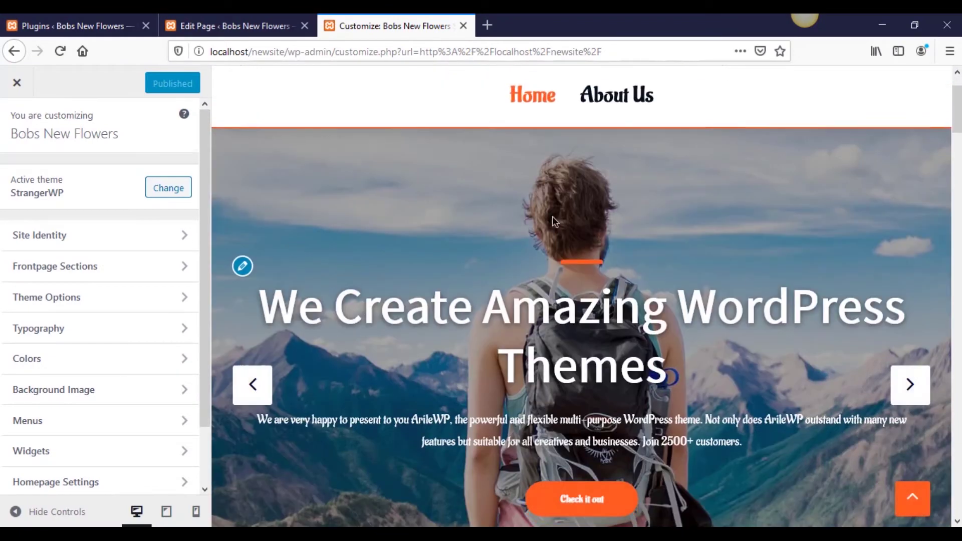
scroll(415, 182, up, 3)
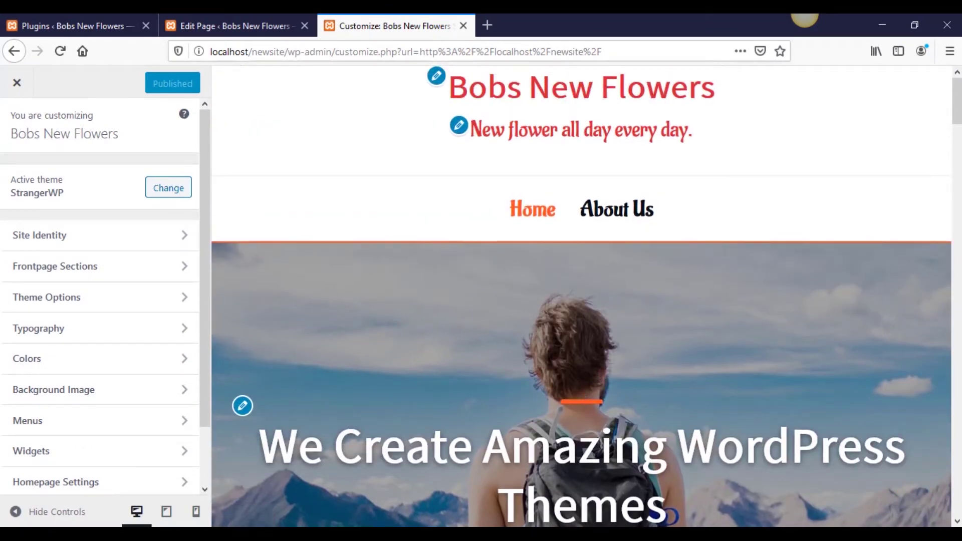
click(212, 20)
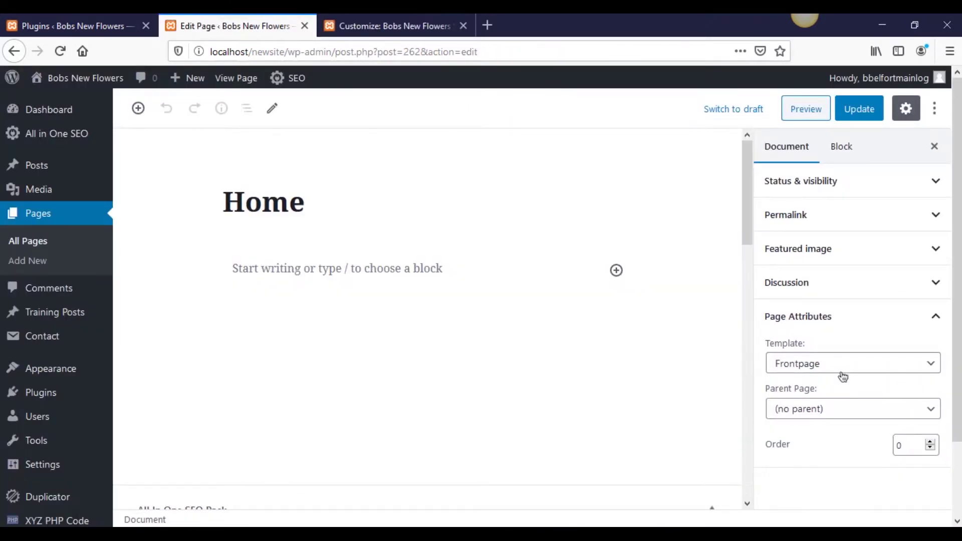
click(799, 364)
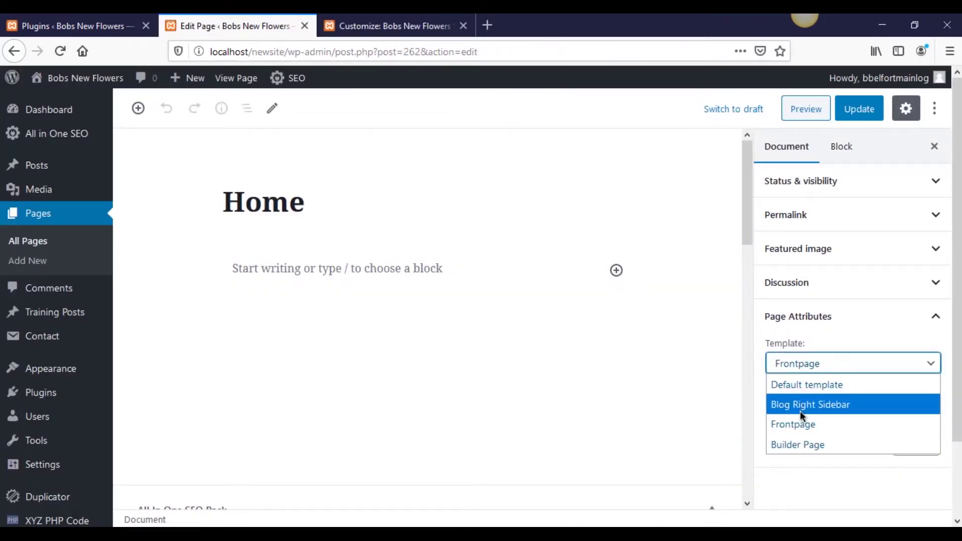
click(821, 424)
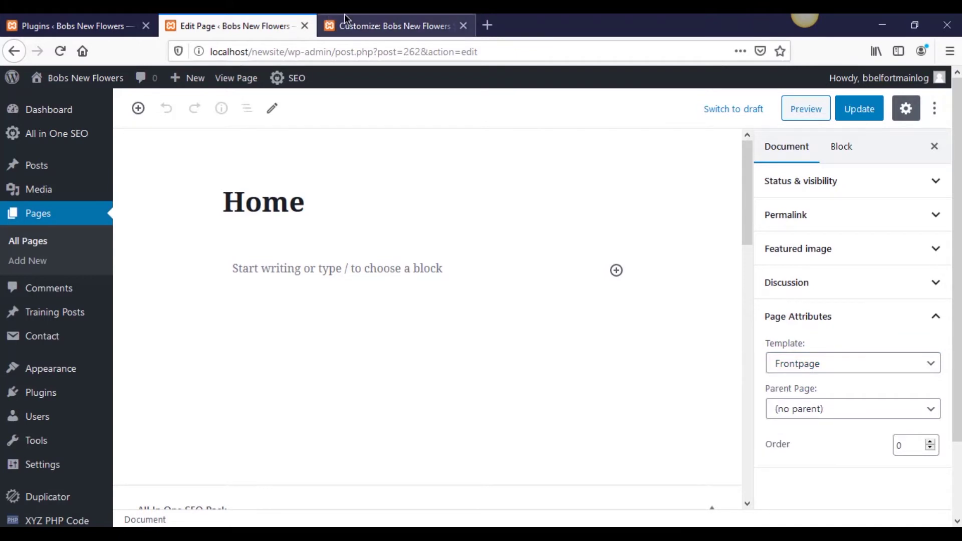
click(391, 26)
click(263, 20)
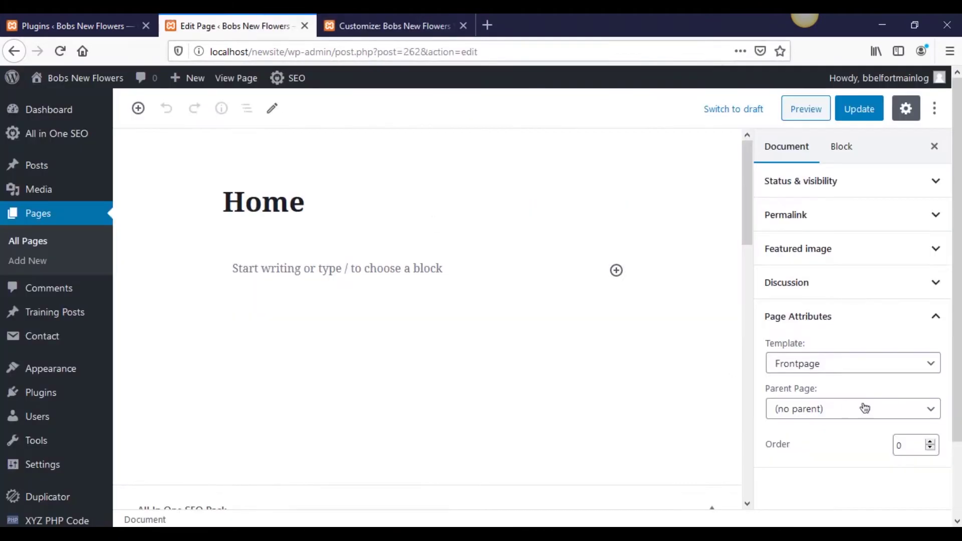
Review the template and Parent Page choices for the Home page, keeping Frontpage and (no parent).
click(910, 370)
click(883, 345)
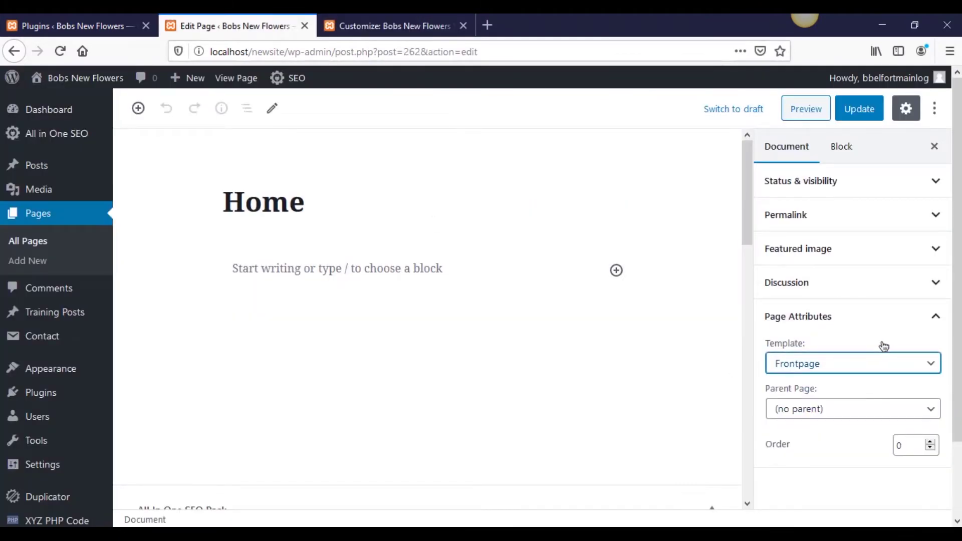
click(844, 475)
click(807, 410)
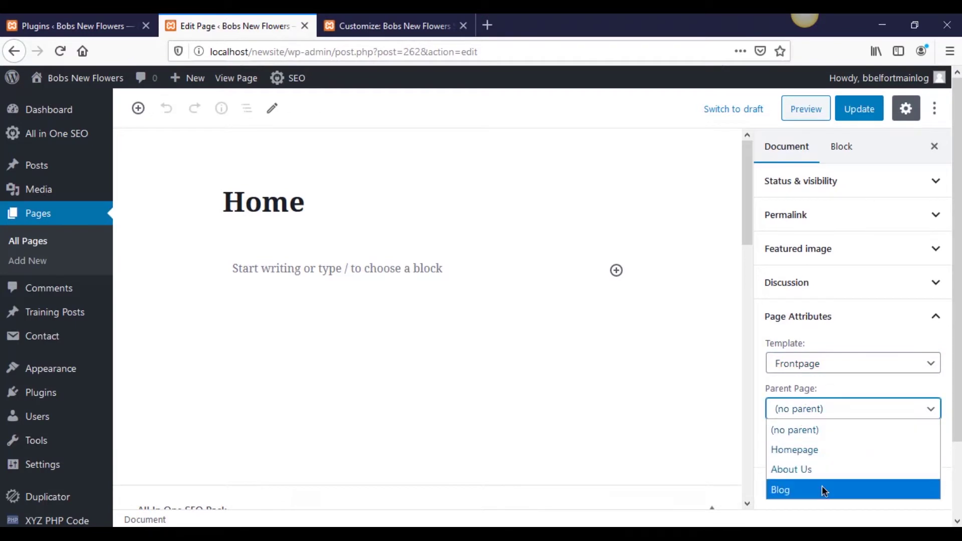
click(844, 403)
click(841, 415)
click(836, 517)
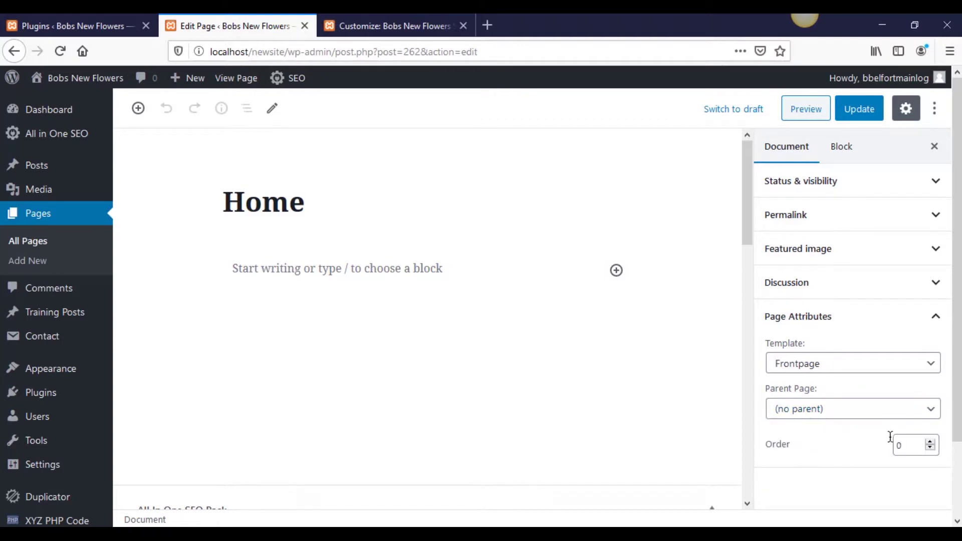
Inspect the Home page's empty paragraph block and its title with the permalink.
click(349, 266)
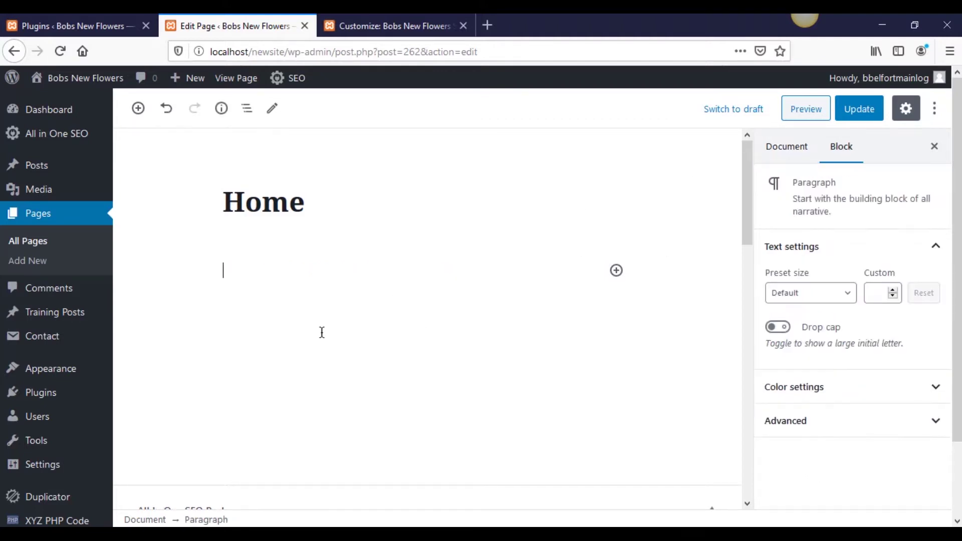
click(289, 193)
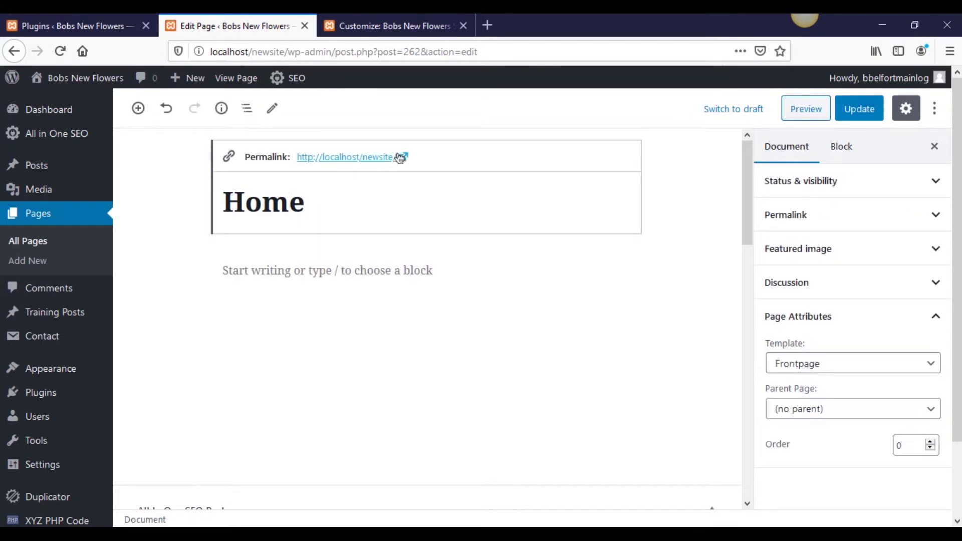
click(406, 263)
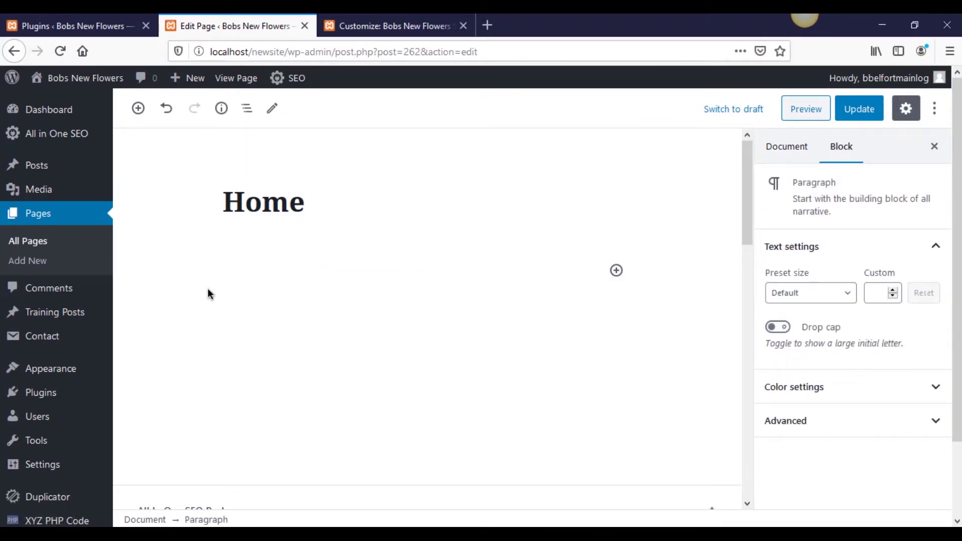
click(200, 304)
Switch to the Customizer and look over the front page preview from the header to the boxes beneath the slider.
click(390, 25)
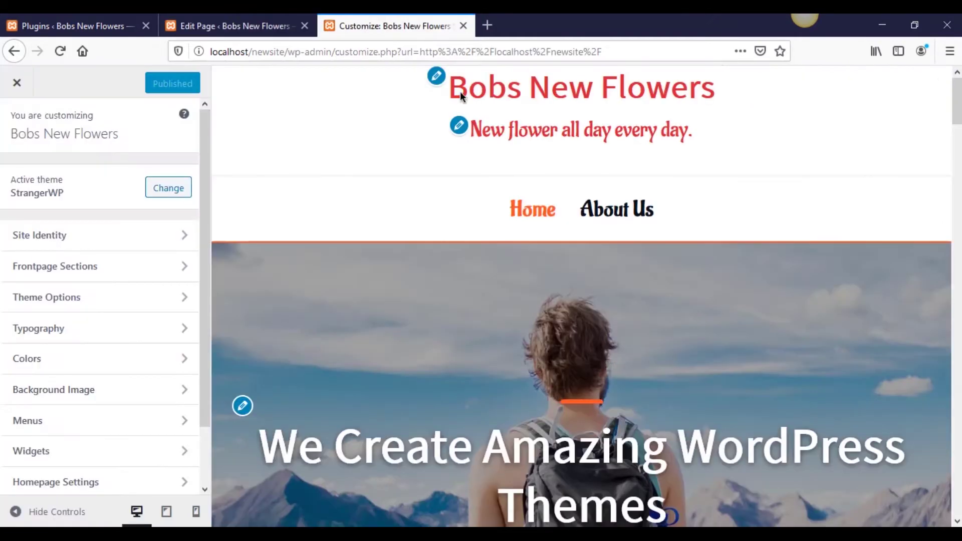
scroll(471, 376, down, 4)
scroll(472, 374, up, 4)
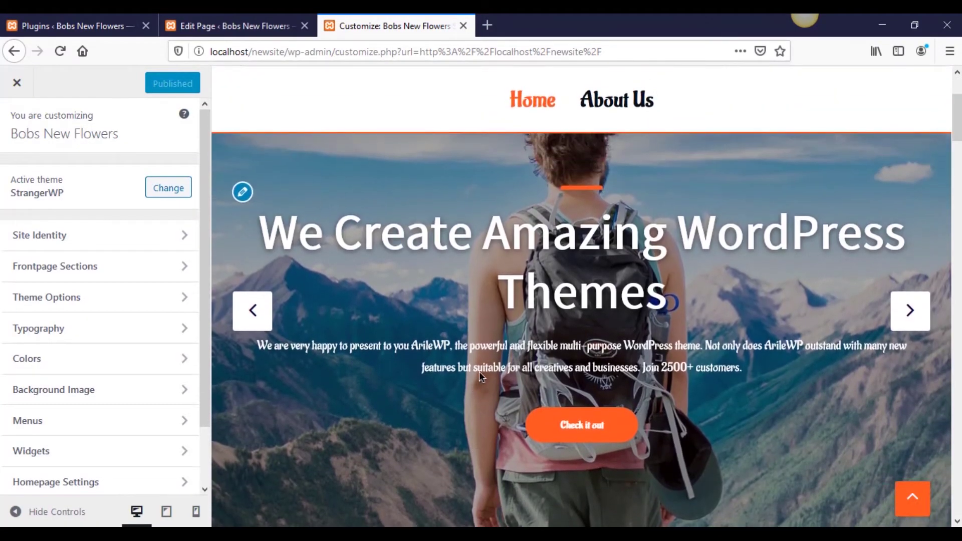
scroll(485, 365, down, 6)
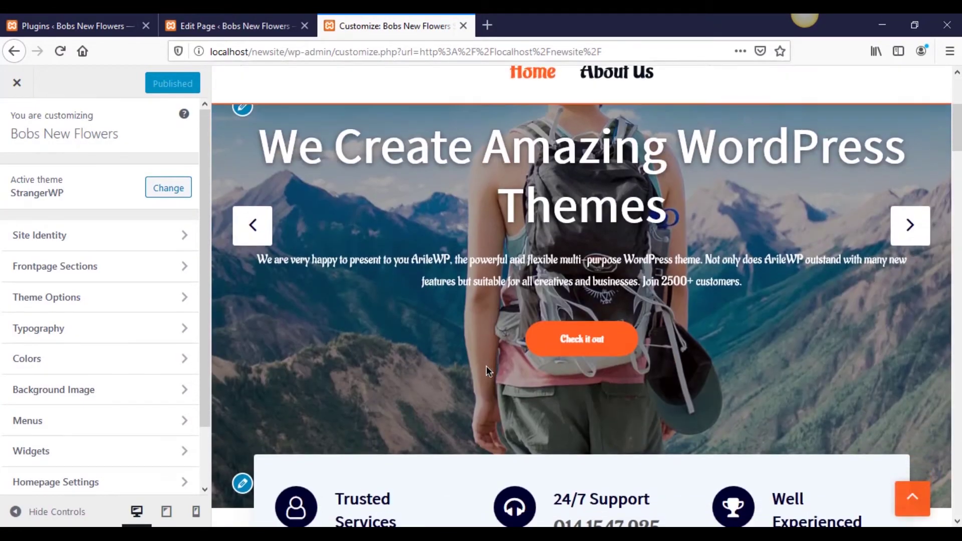
scroll(486, 366, up, 4)
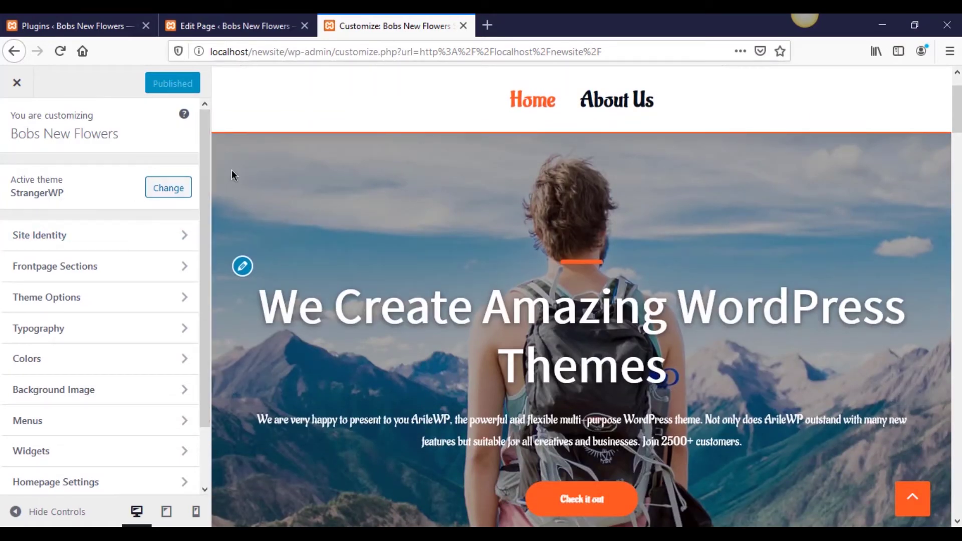
Open the Main Slider settings within the Customizer's Frontpage Sections.
drag(205, 180, 213, 255)
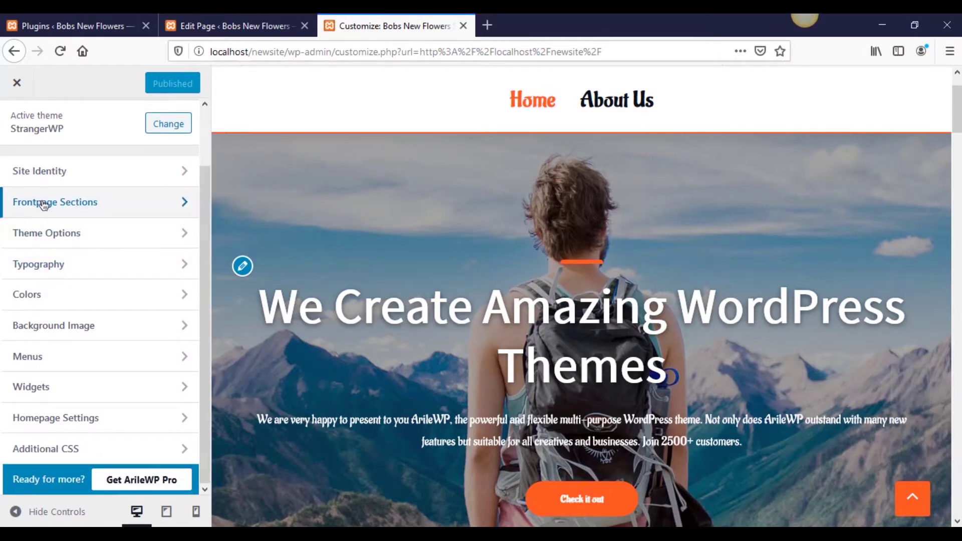
click(107, 206)
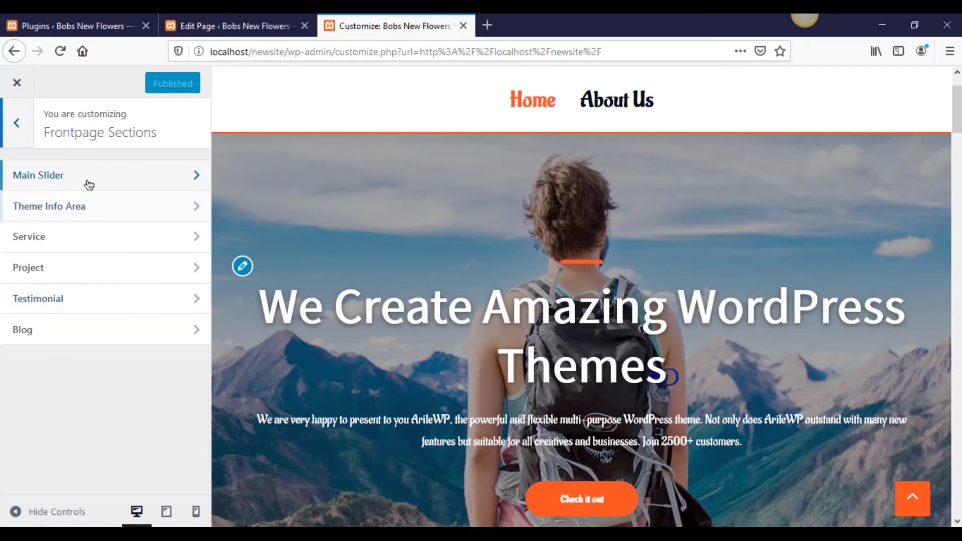
click(88, 180)
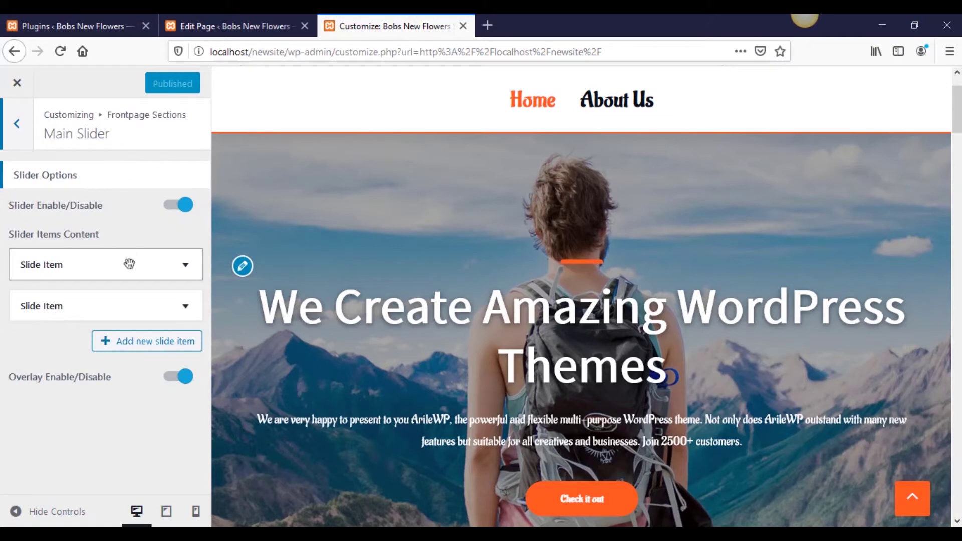
Examine the title, text, button, link and image fields of the two slide items, and collapse them again.
click(130, 264)
click(130, 265)
click(129, 305)
scroll(133, 332, down, 5)
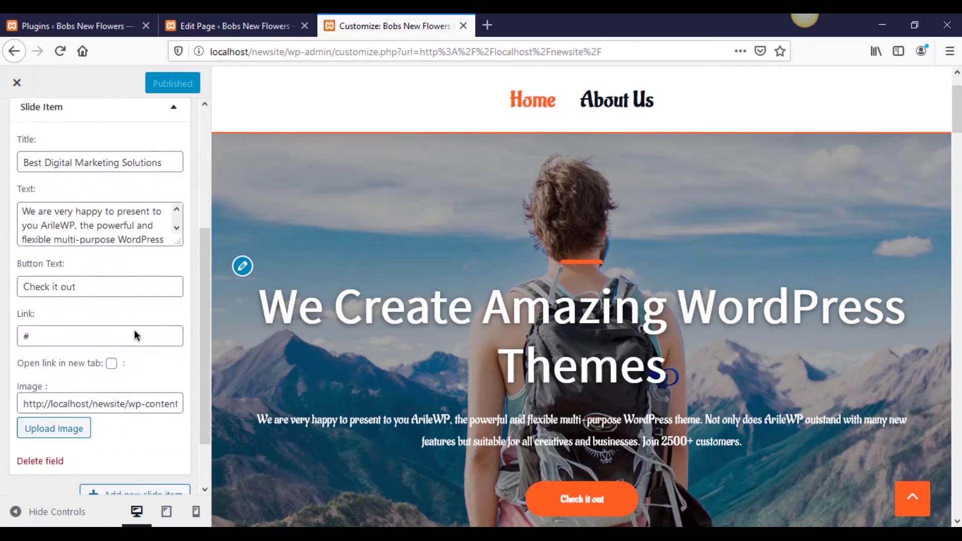
scroll(96, 347, up, 5)
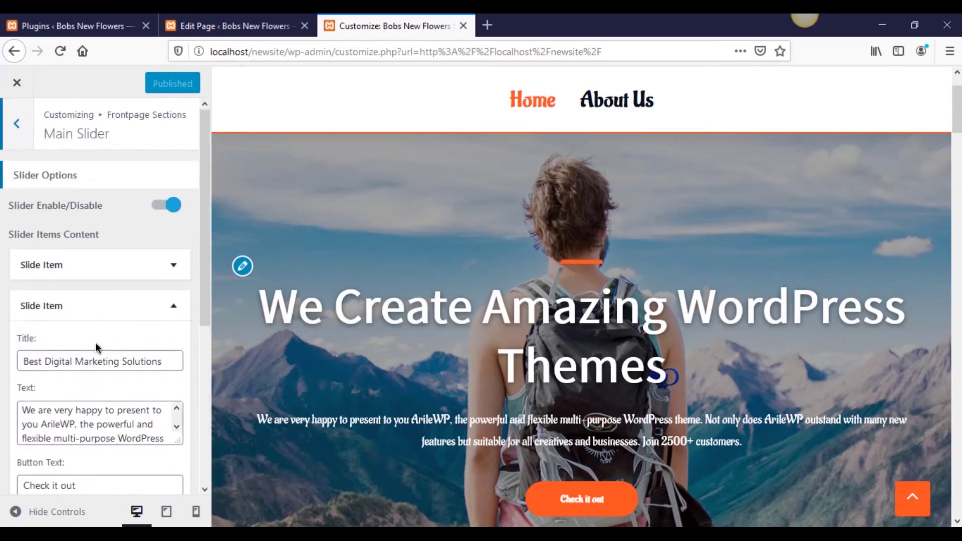
click(111, 303)
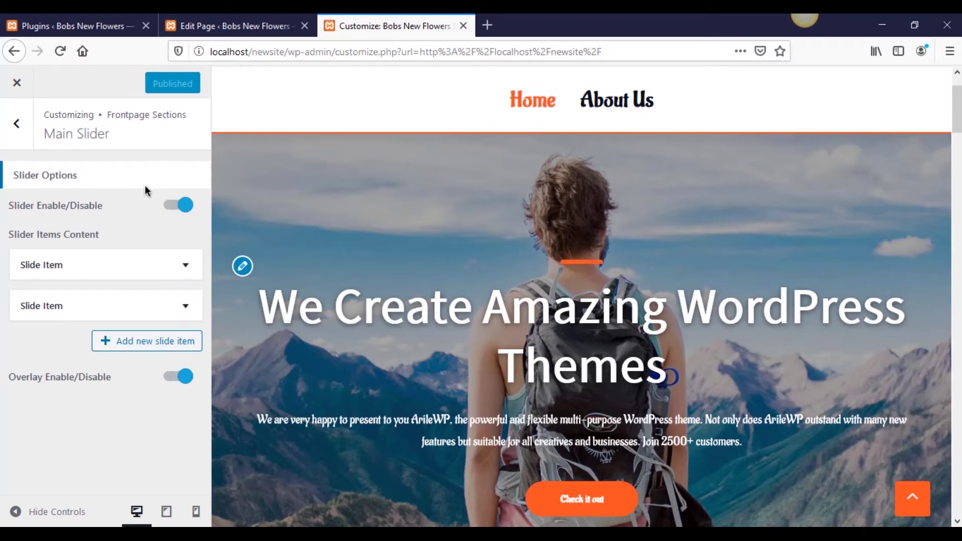
Disable the main slider to preview the front page without it, enable it again, and check the slider in the preview.
click(175, 212)
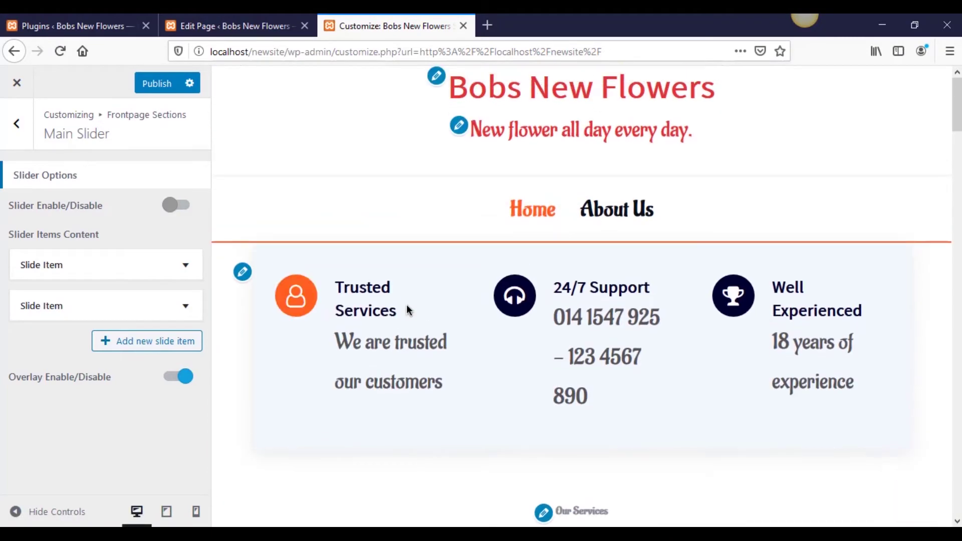
click(178, 205)
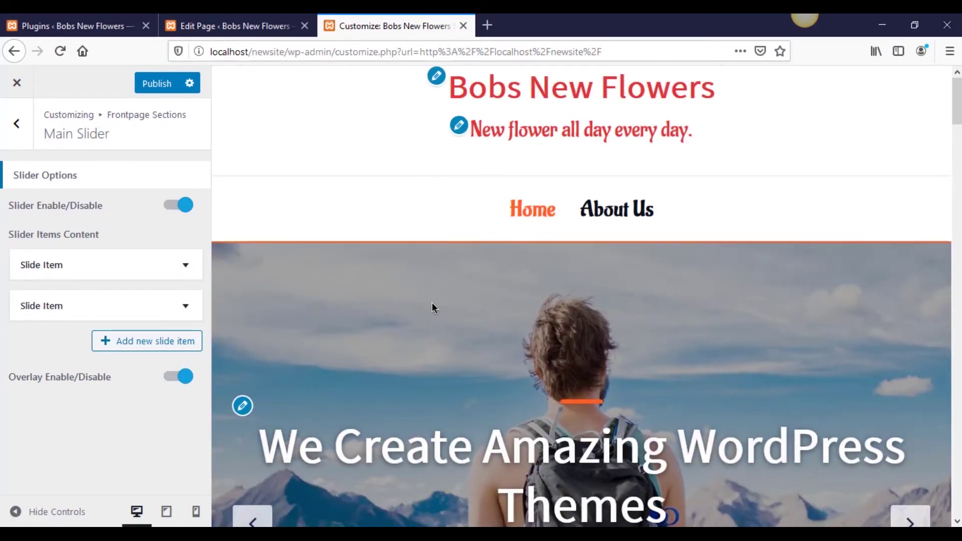
scroll(432, 302, down, 6)
scroll(451, 279, up, 4)
scroll(538, 317, up, 2)
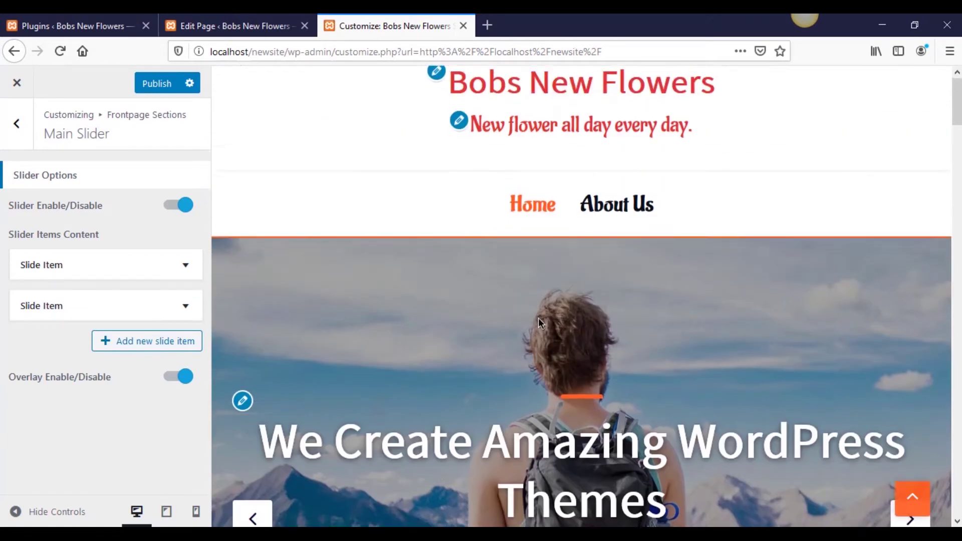
scroll(536, 321, down, 1)
scroll(536, 320, up, 1)
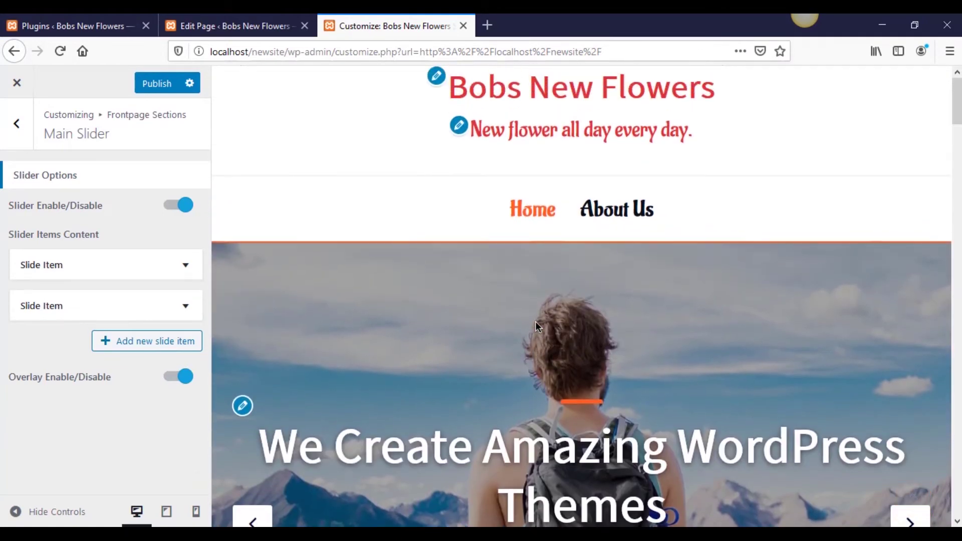
Open the Pexels website (pexels.com) in a new browser tab.
click(488, 21)
click(501, 46)
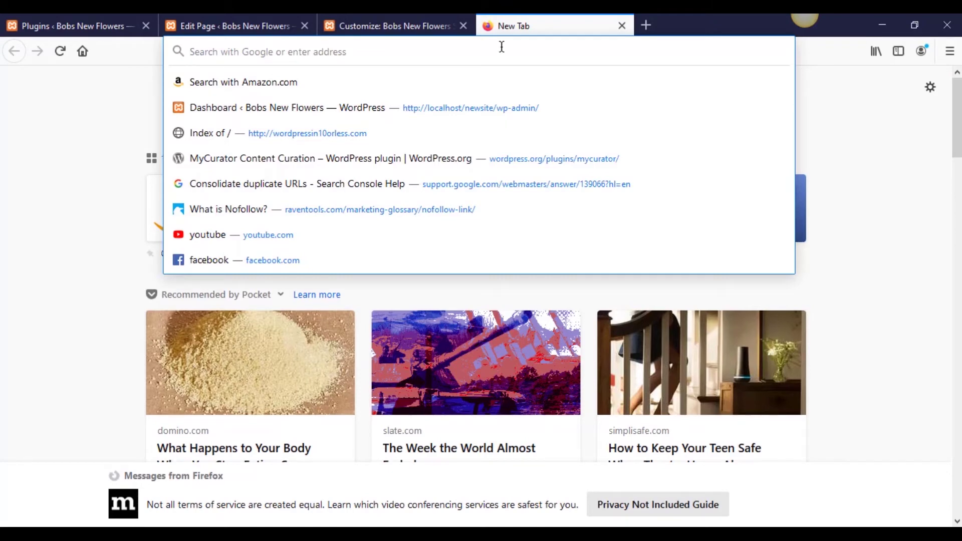
text(pix)
key(BackSpace)
key(BackSpace)
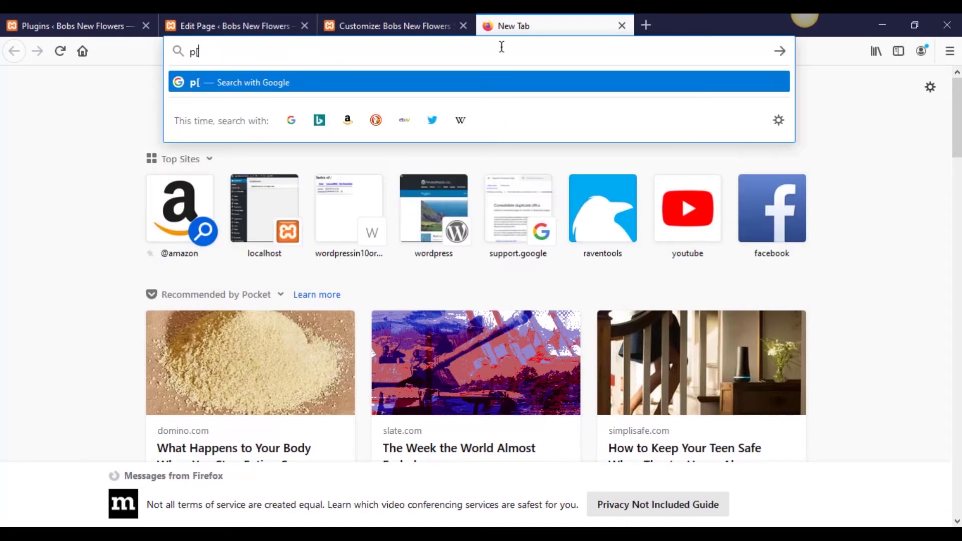
text(exels.com)
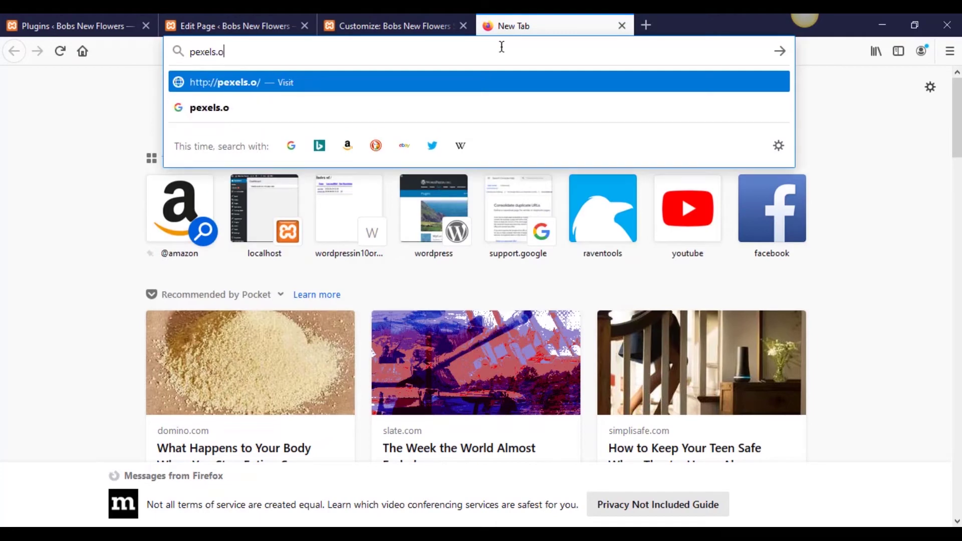
key(Return)
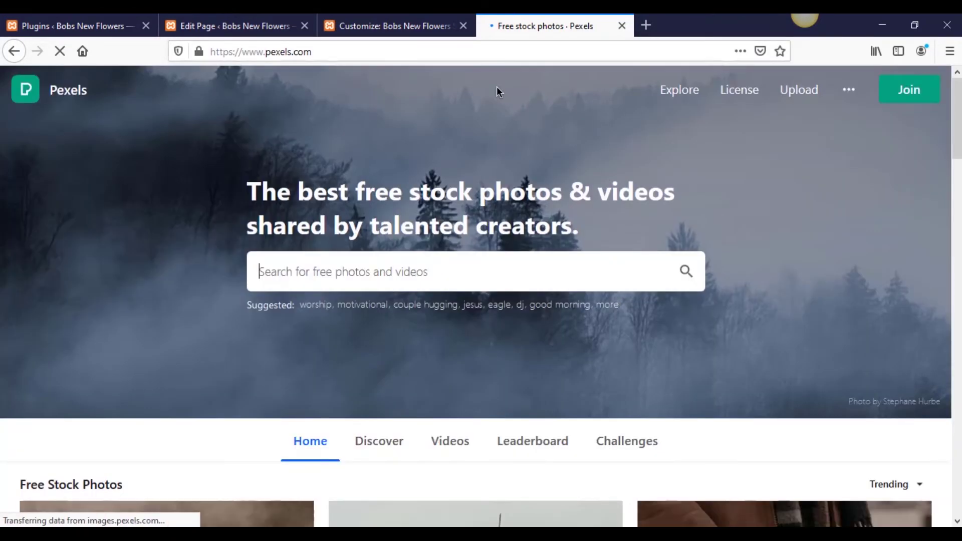
Search Pexels for "flowers".
click(428, 270)
text(flo)
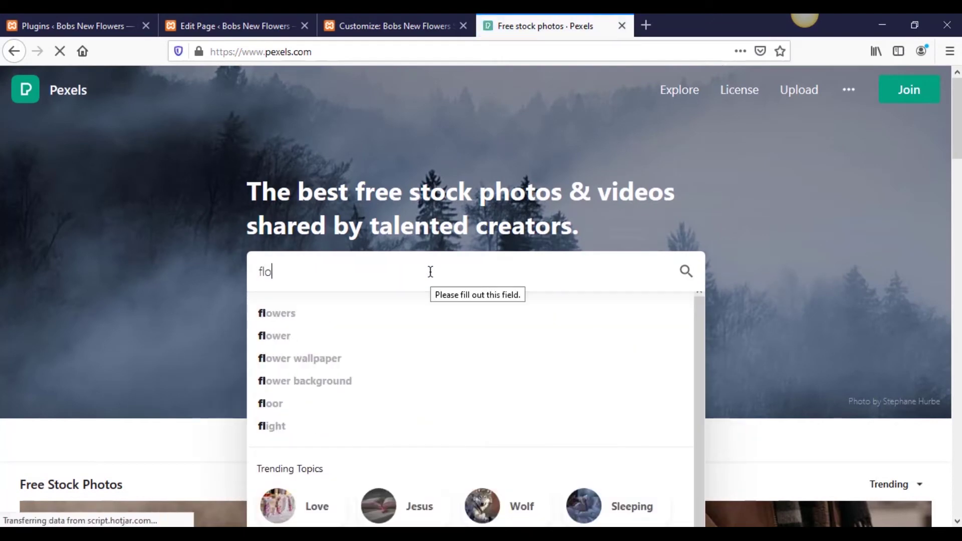
text(wers)
key(Return)
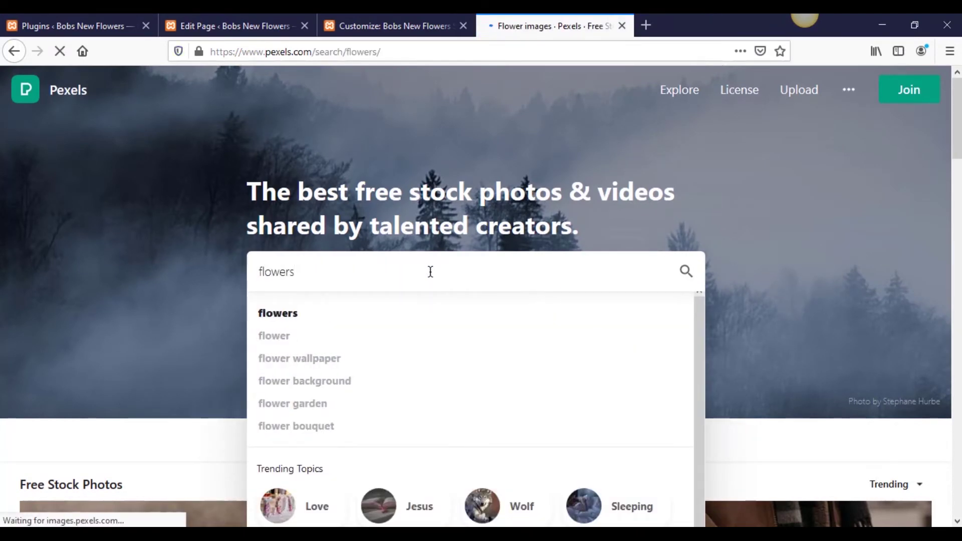
Browse the flower photo results and open the close-up of the red and pink rose with water drops.
scroll(402, 347, down, 6)
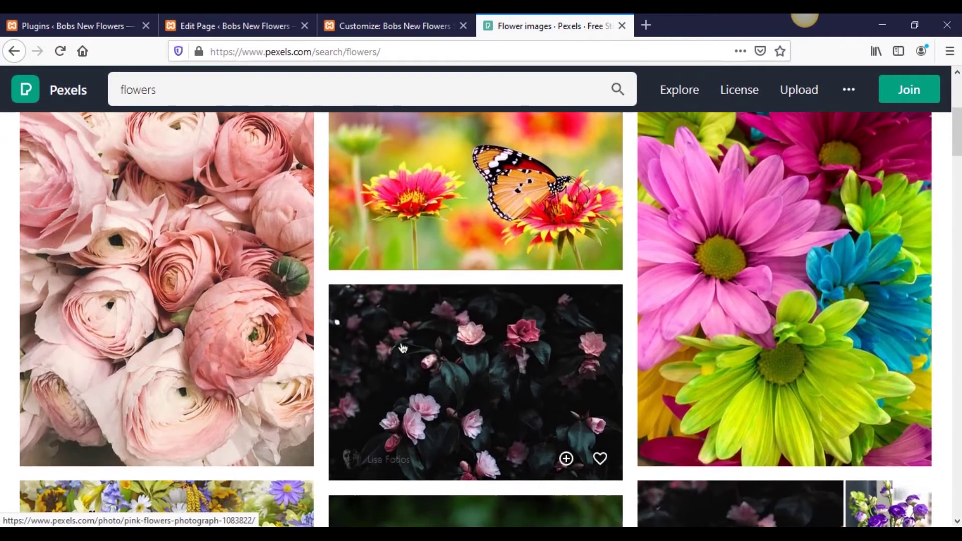
scroll(403, 346, down, 15)
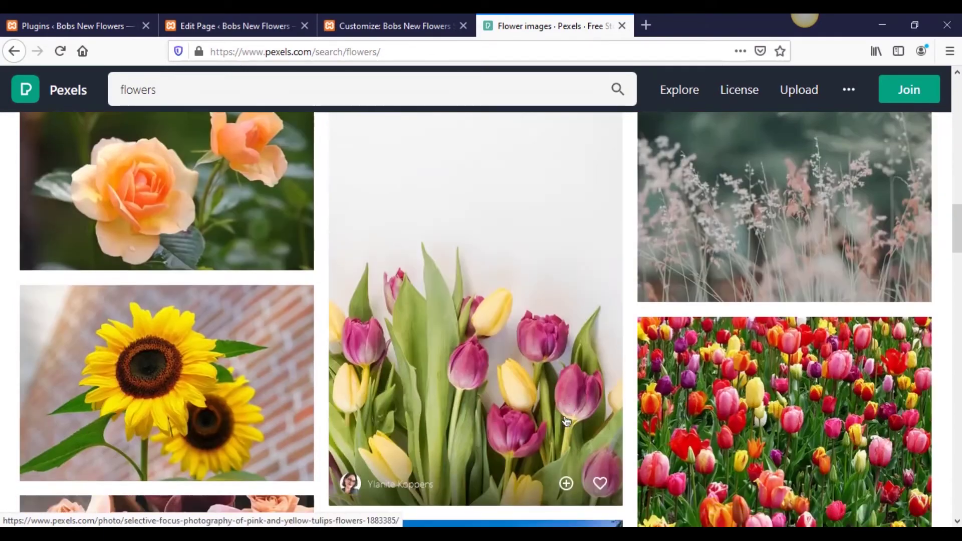
scroll(566, 421, down, 6)
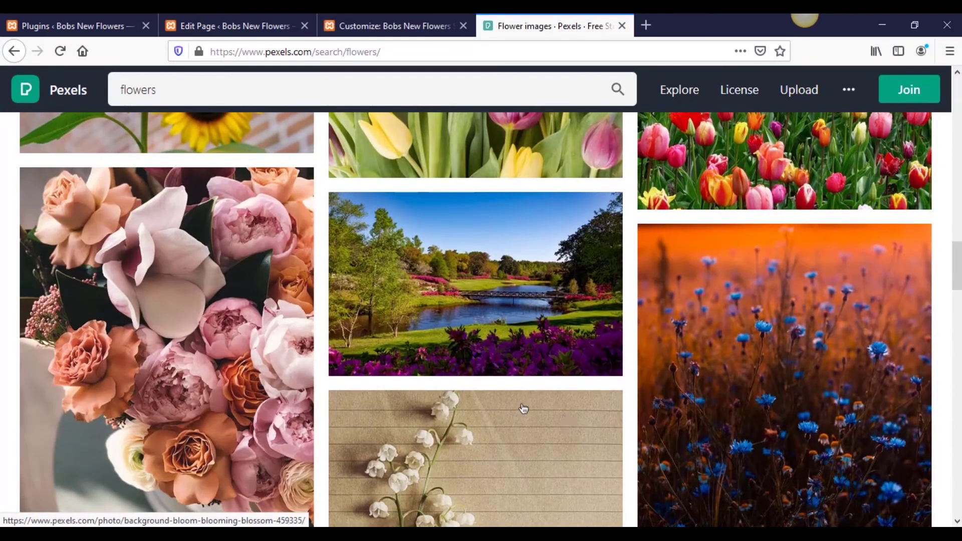
scroll(523, 409, up, 10)
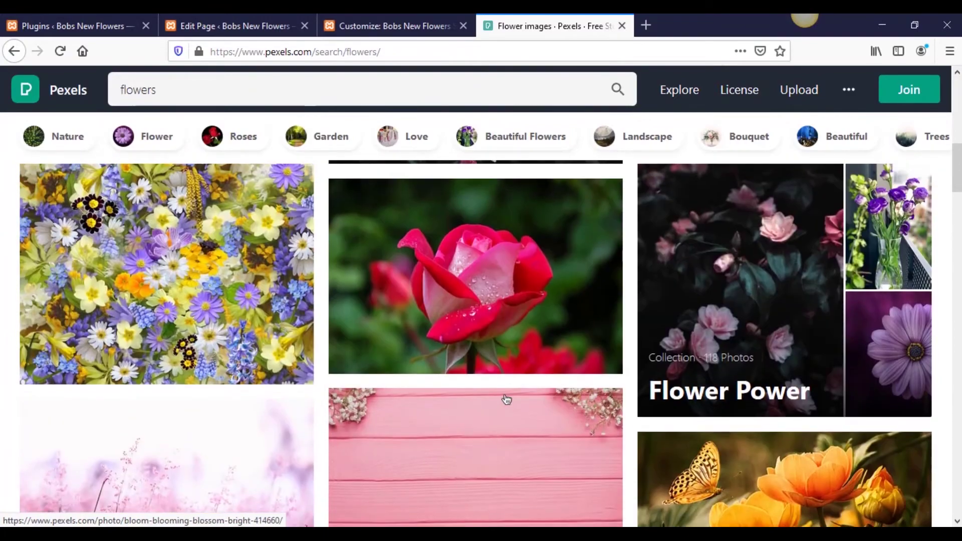
scroll(504, 397, up, 5)
scroll(576, 426, up, 3)
scroll(581, 421, down, 5)
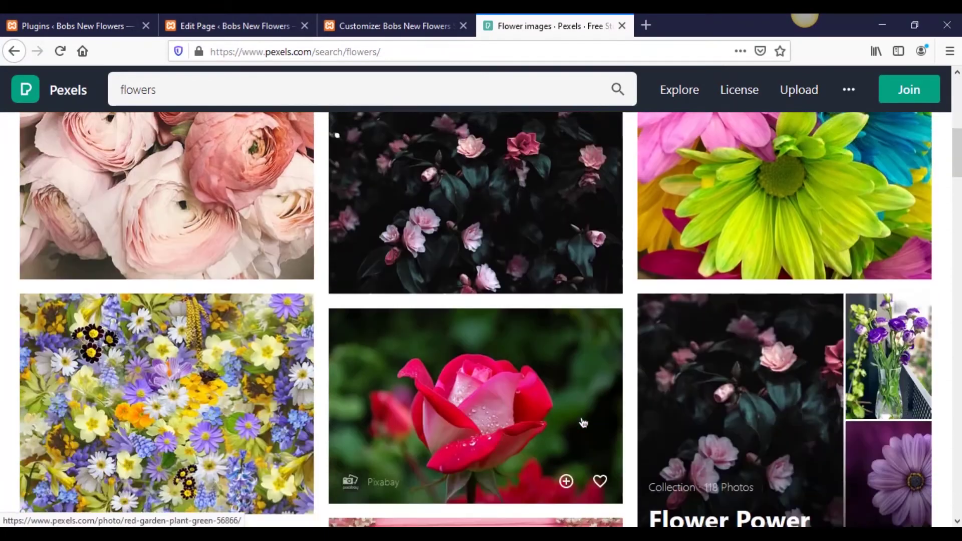
click(485, 350)
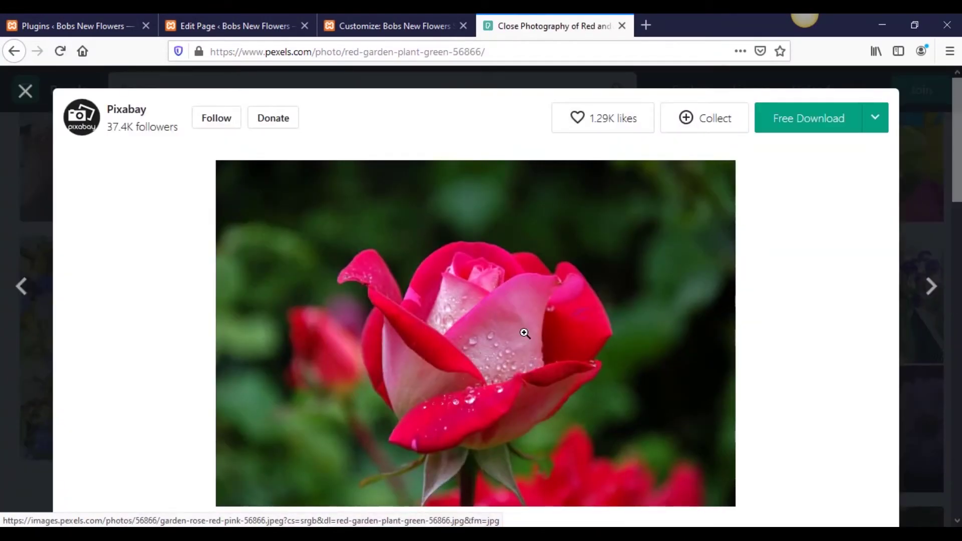
Check the rose photo's free-to-use licence information and return to the photo's page.
scroll(226, 322, down, 6)
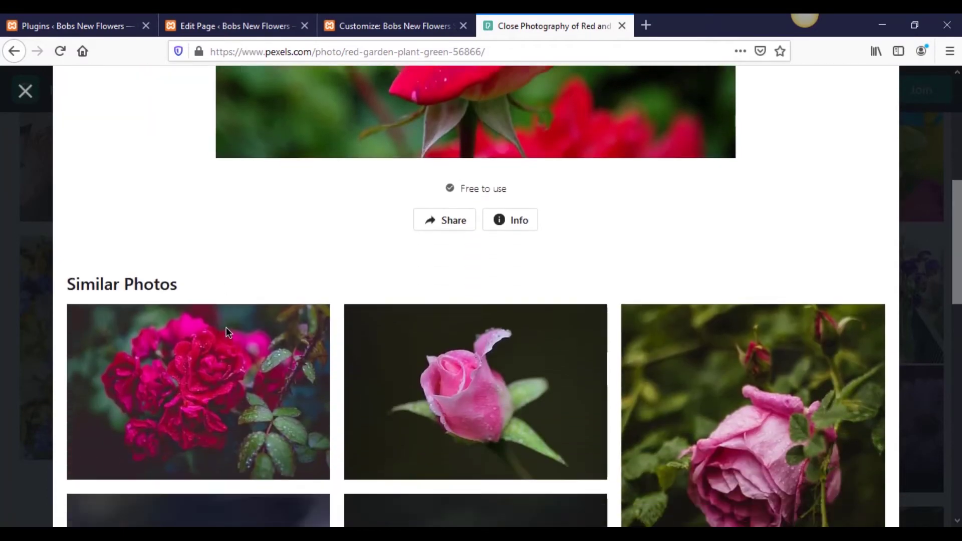
scroll(226, 328, up, 2)
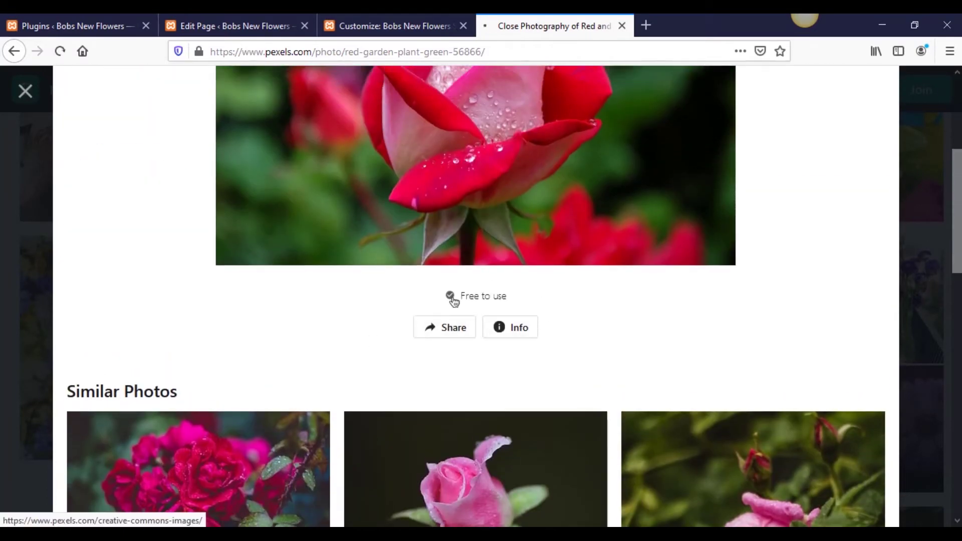
click(452, 297)
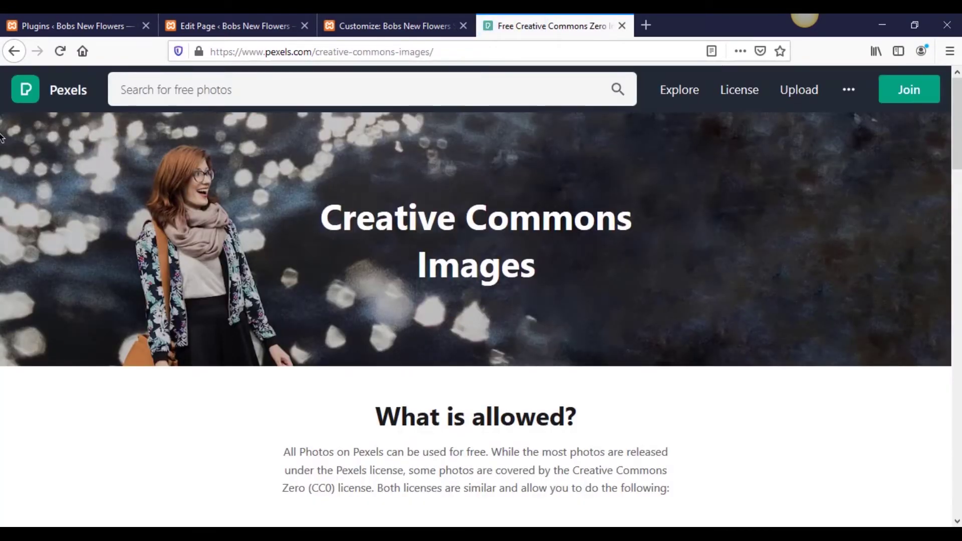
click(10, 50)
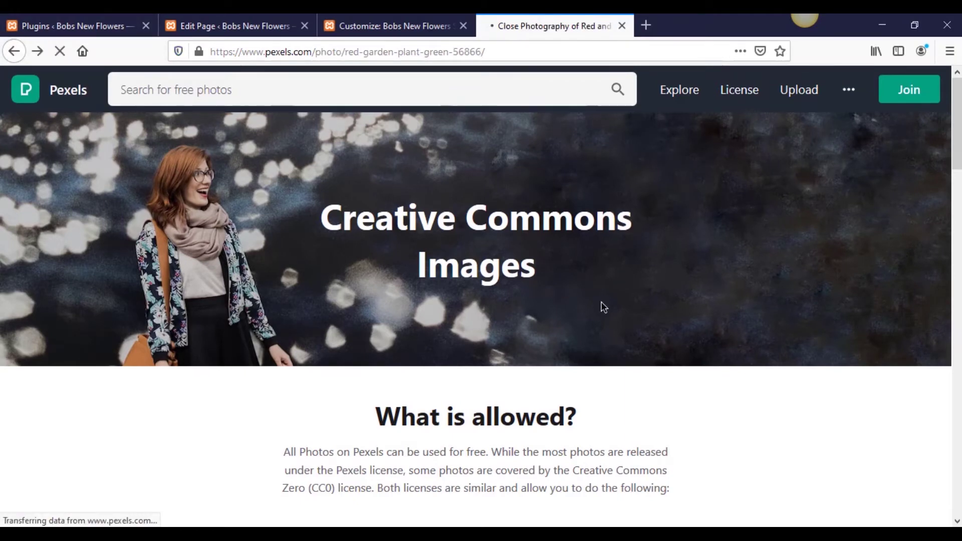
Load more of the similar photos and open the single red rose on a blurred background.
scroll(558, 354, down, 7)
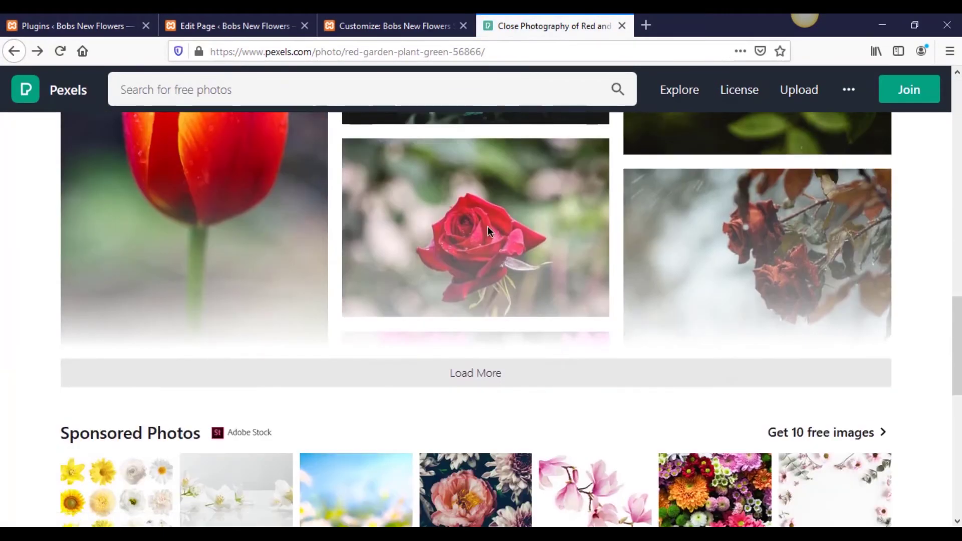
click(479, 370)
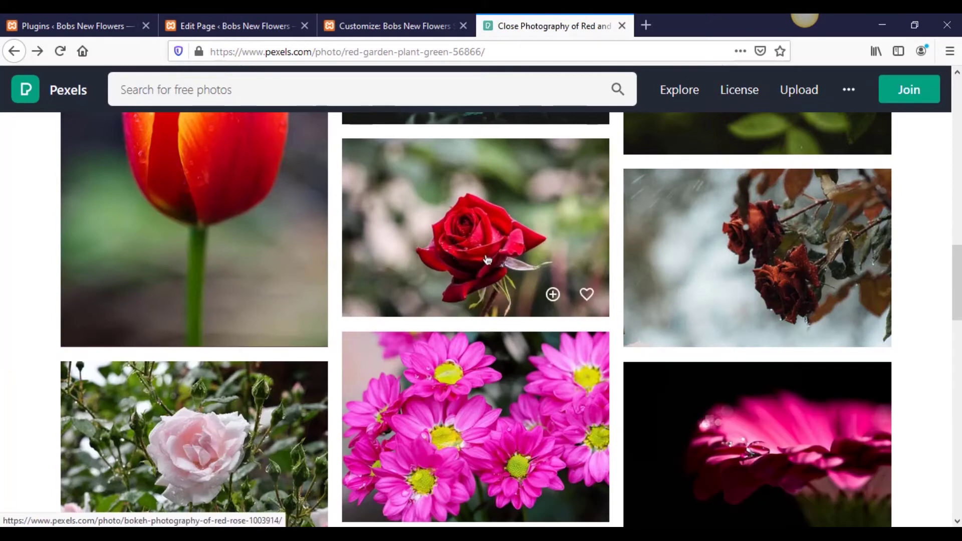
click(487, 259)
Download the red rose photo in the Large (1920 x 1280) size, save the file, and close the Pexels tab.
click(871, 120)
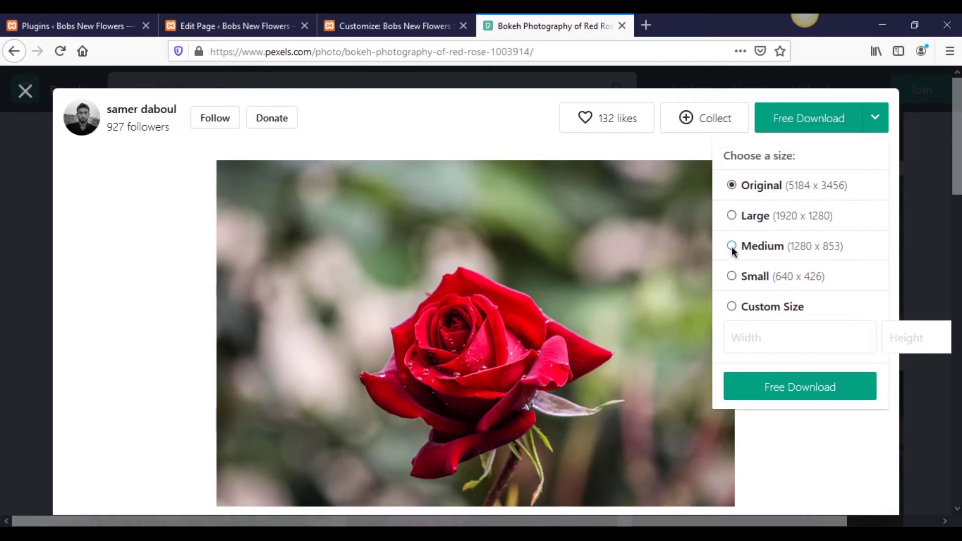
click(735, 216)
click(799, 386)
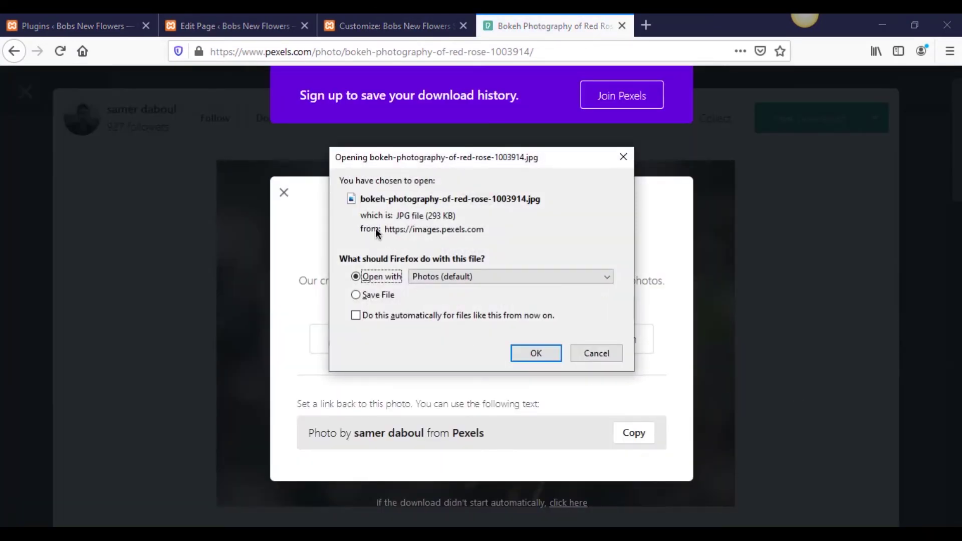
drag(429, 217, 441, 215)
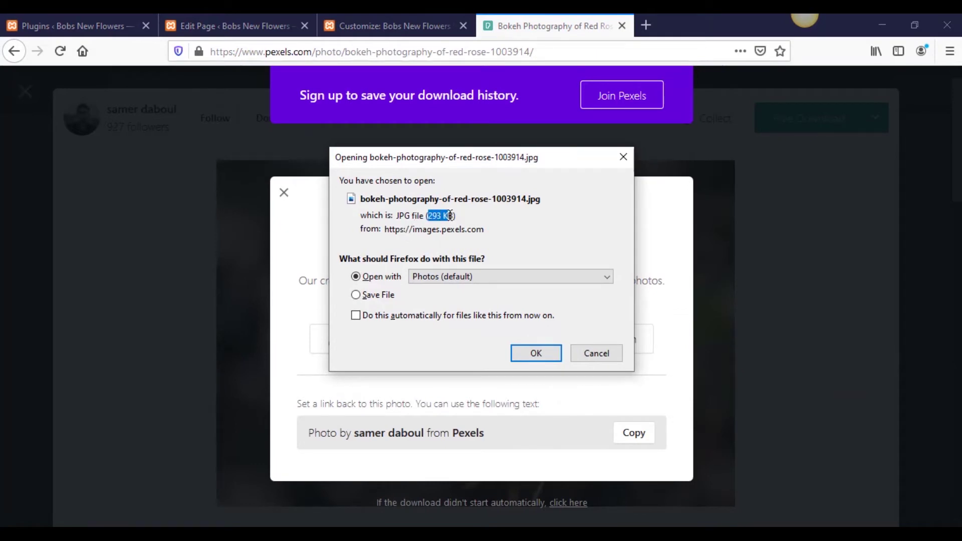
click(368, 295)
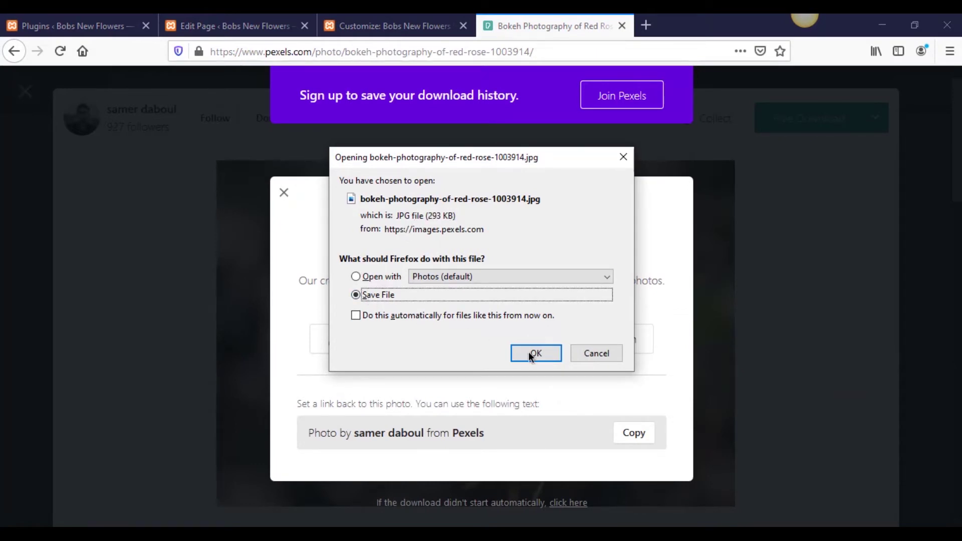
click(539, 353)
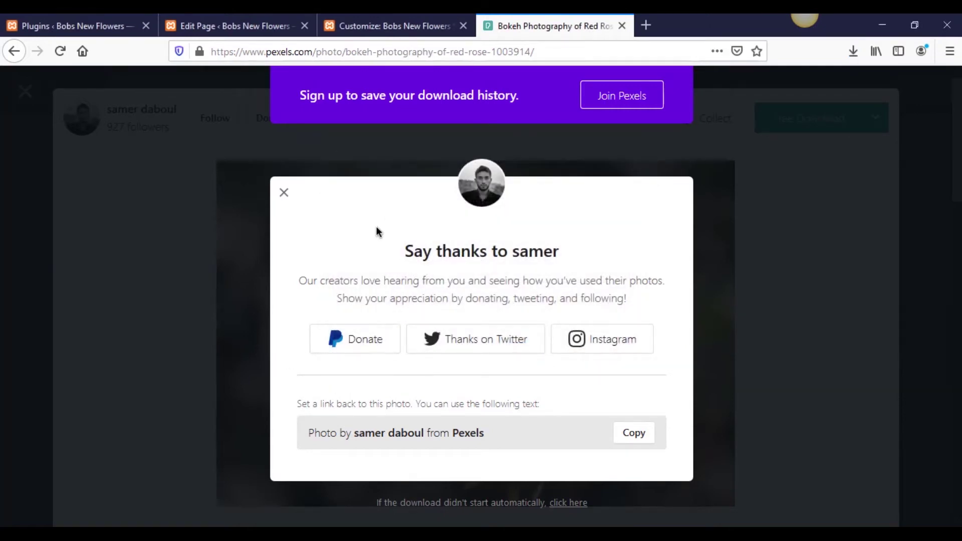
click(623, 28)
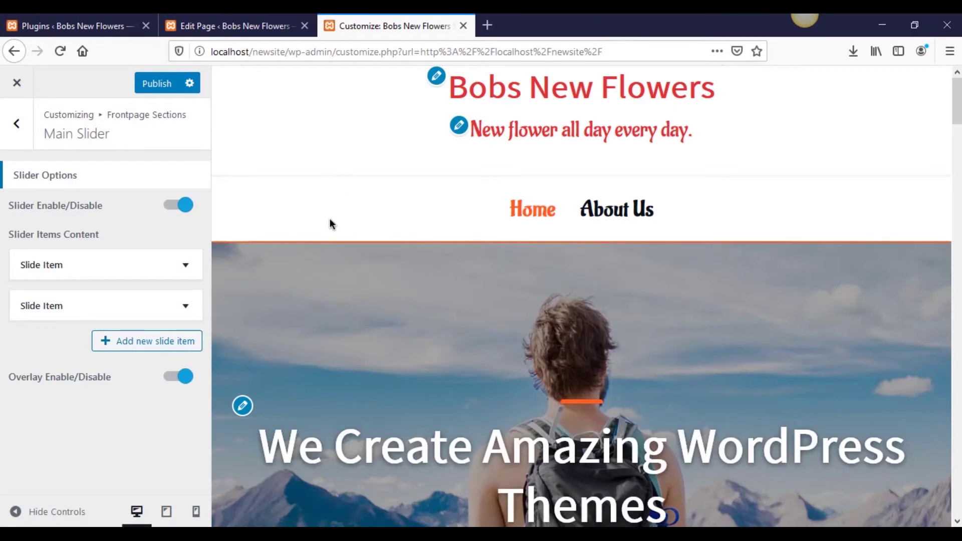
Expand the first slide item and upload bokeh-photography-of-red-rose-1003914 from the Desktop for its image.
scroll(340, 276, down, 1)
scroll(341, 276, down, 3)
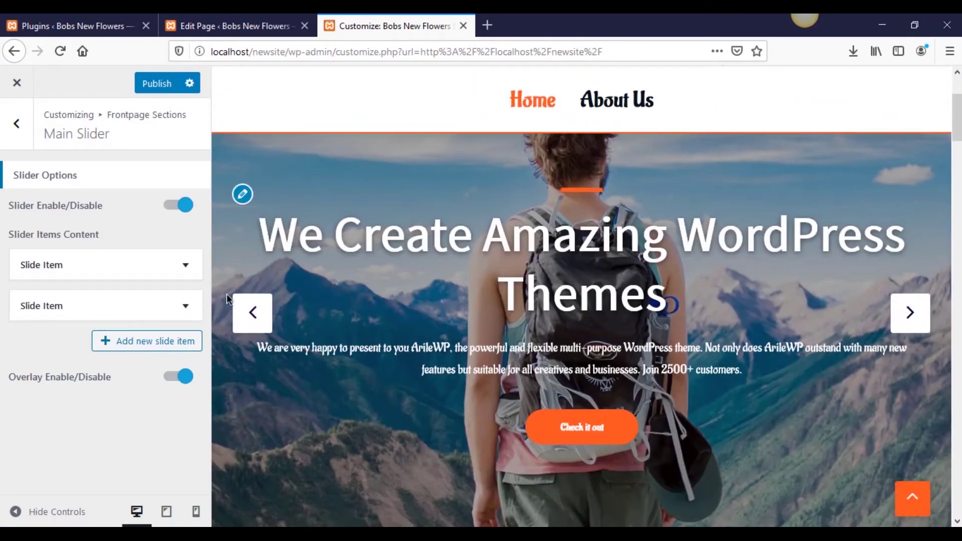
click(45, 275)
scroll(74, 297, down, 5)
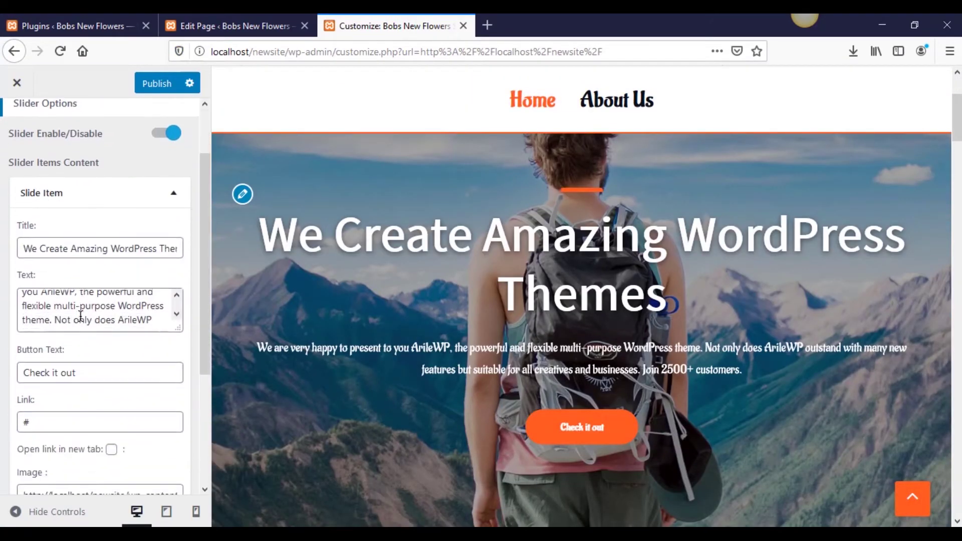
scroll(83, 346, down, 3)
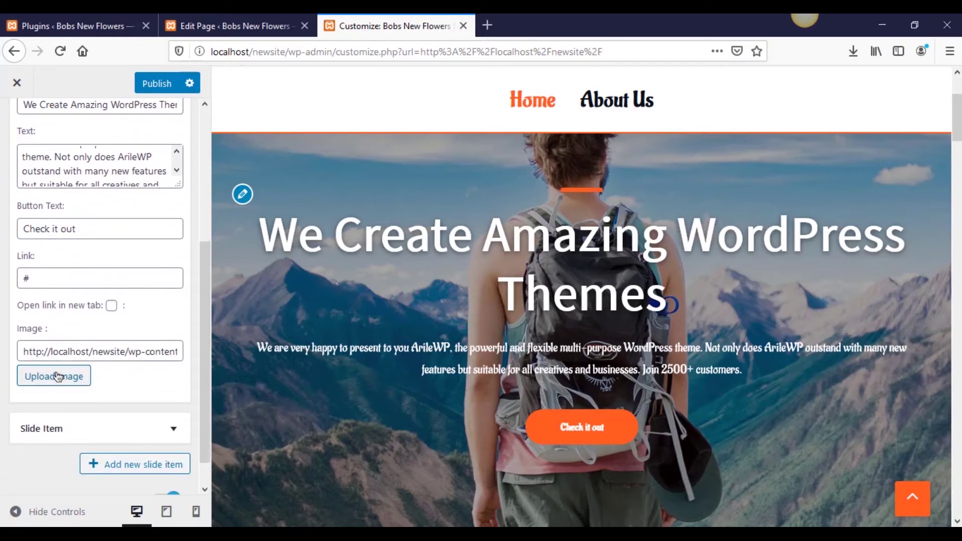
click(57, 376)
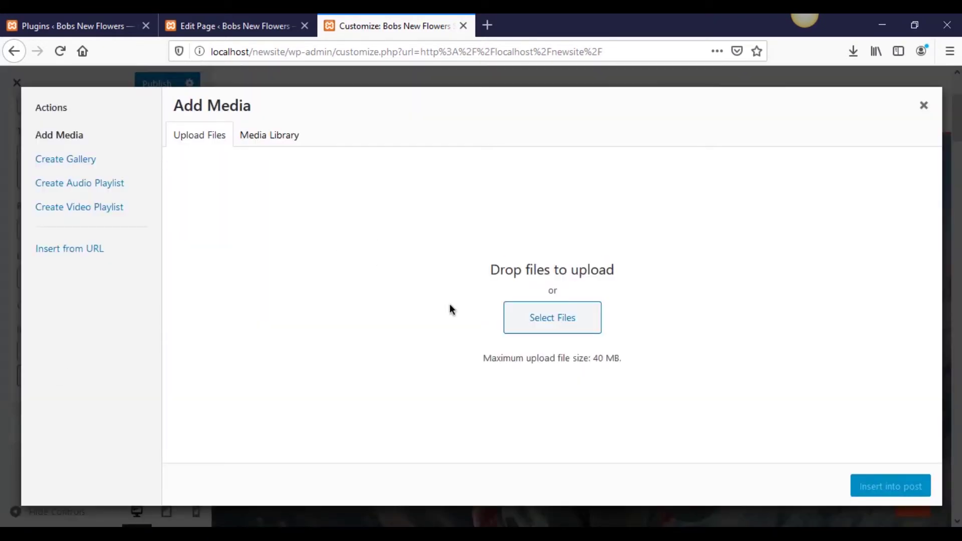
click(516, 317)
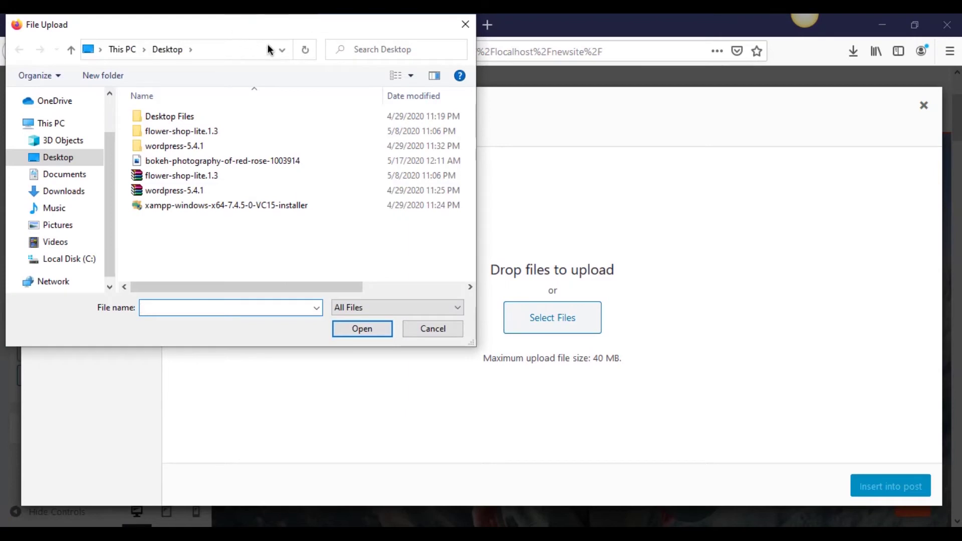
drag(235, 26, 431, 68)
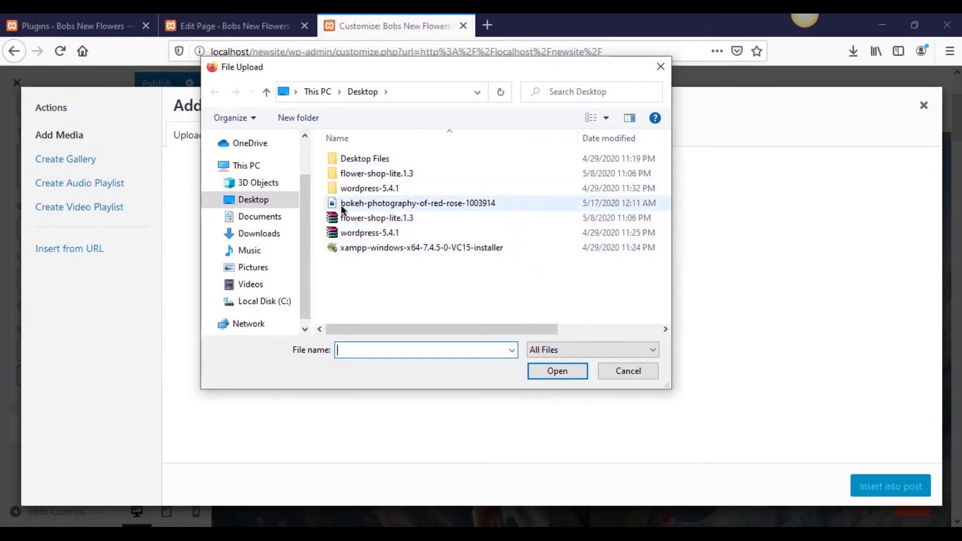
double_click(340, 206)
Set the uploaded rose image's size to Full Size – 1920 × 1280 and insert it into the first slide item.
scroll(802, 323, down, 4)
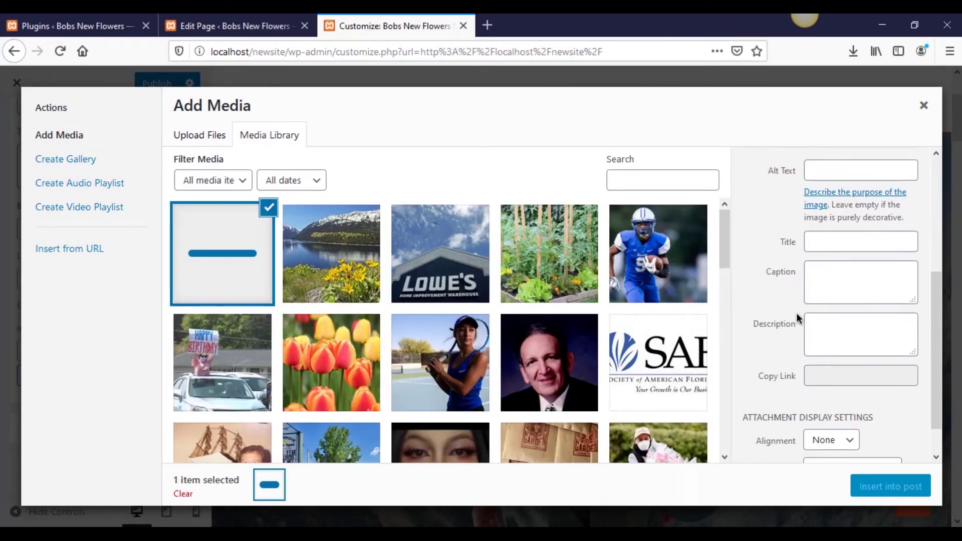
mouse_move(724, 235)
mouse_down()
mouse_move(730, 392)
mouse_move(726, 225)
mouse_up()
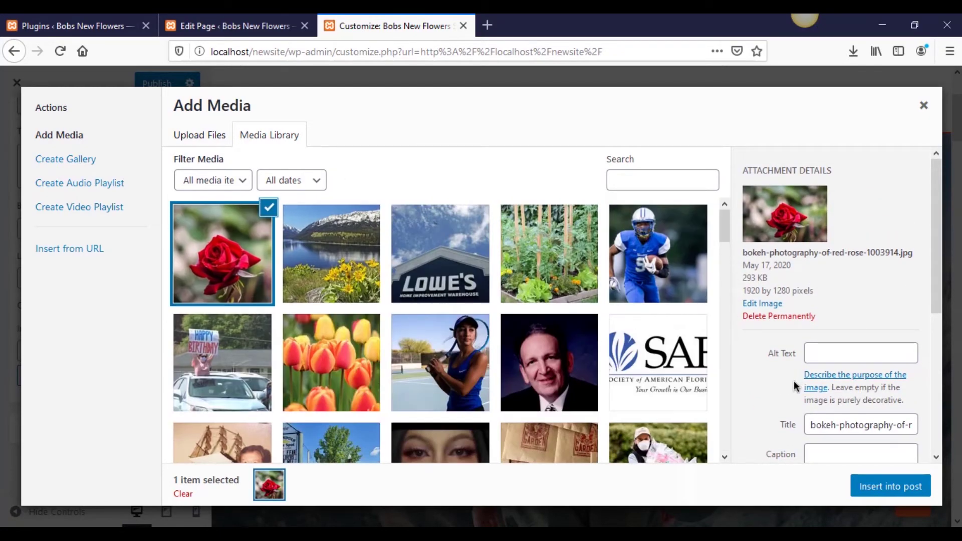
scroll(793, 386, down, 5)
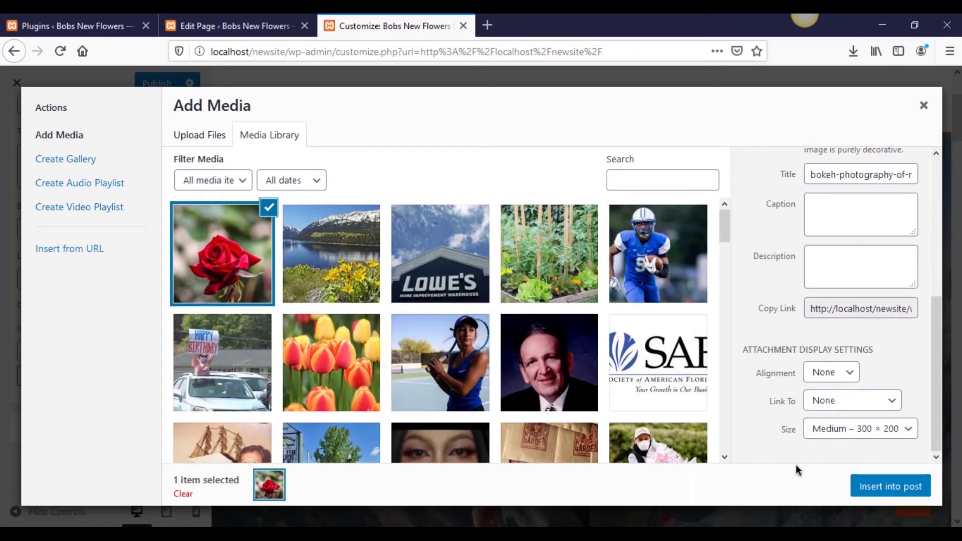
click(869, 431)
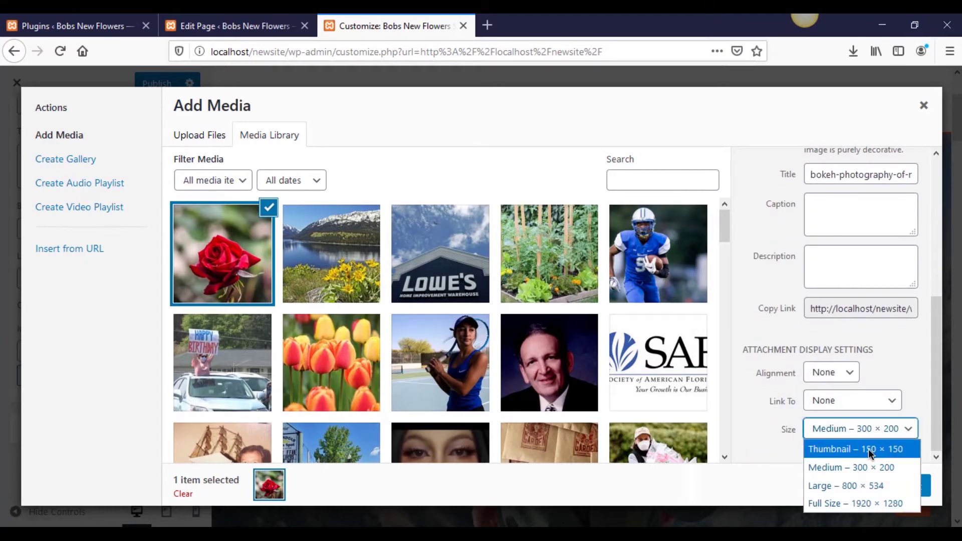
click(818, 503)
click(889, 485)
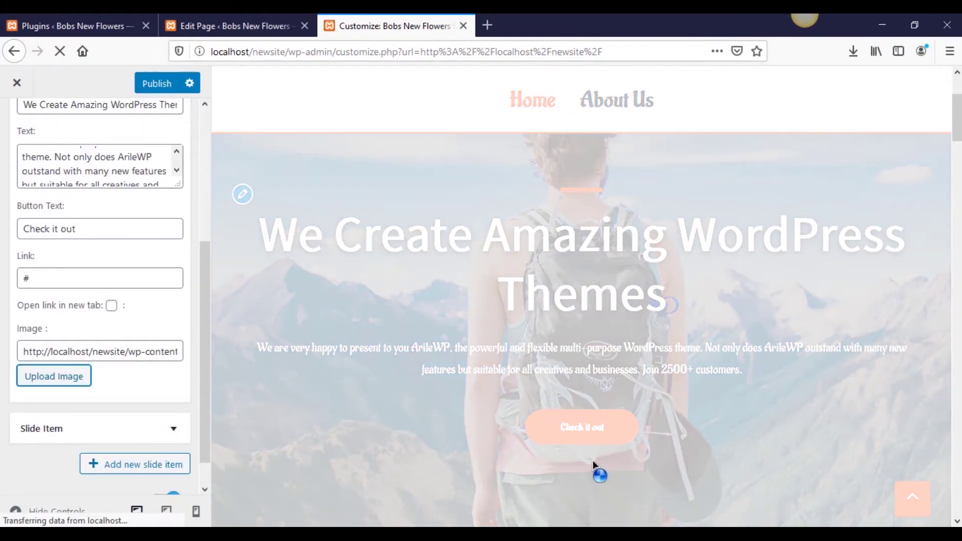
Replace the first slide item's title with "Bob Bellforts Flower Shop".
scroll(571, 420, down, 6)
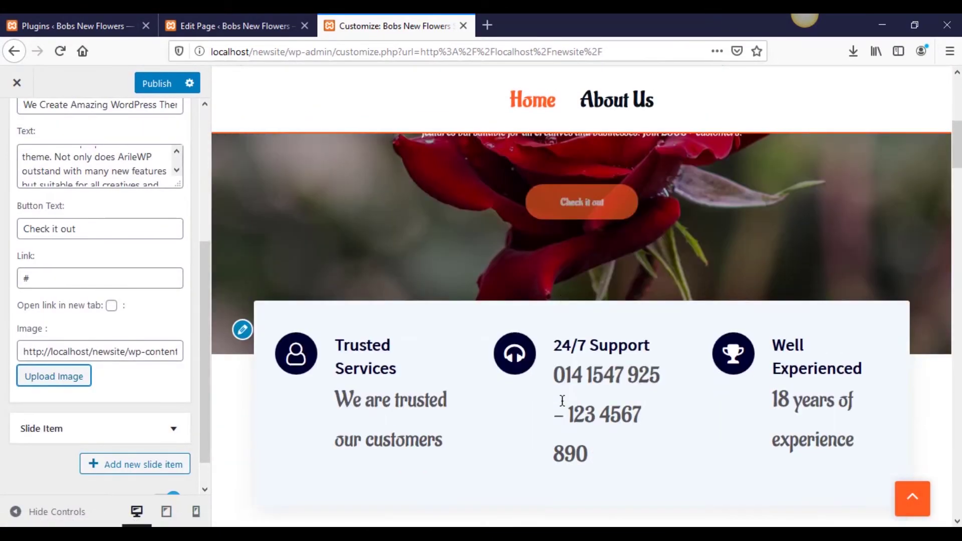
scroll(562, 398, up, 10)
scroll(562, 399, down, 3)
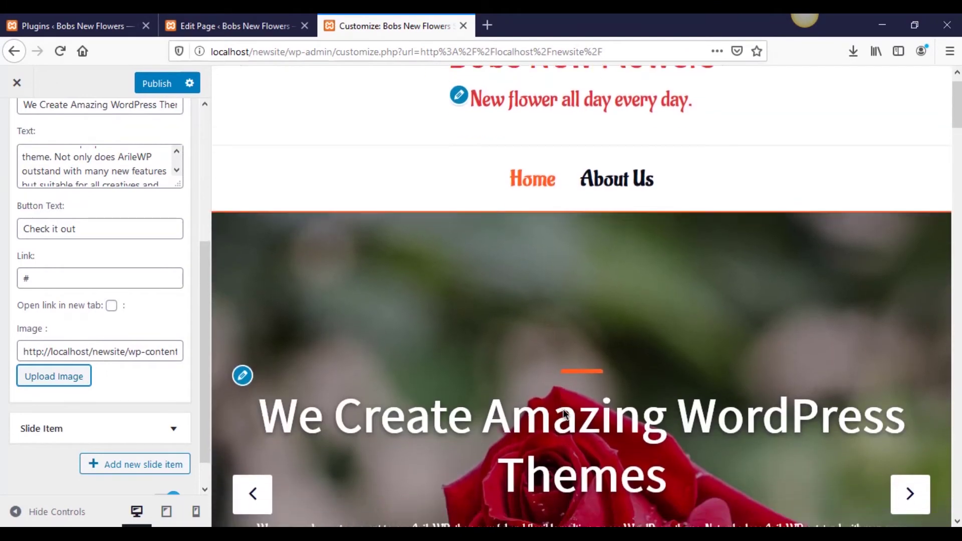
scroll(566, 414, up, 3)
scroll(131, 260, up, 3)
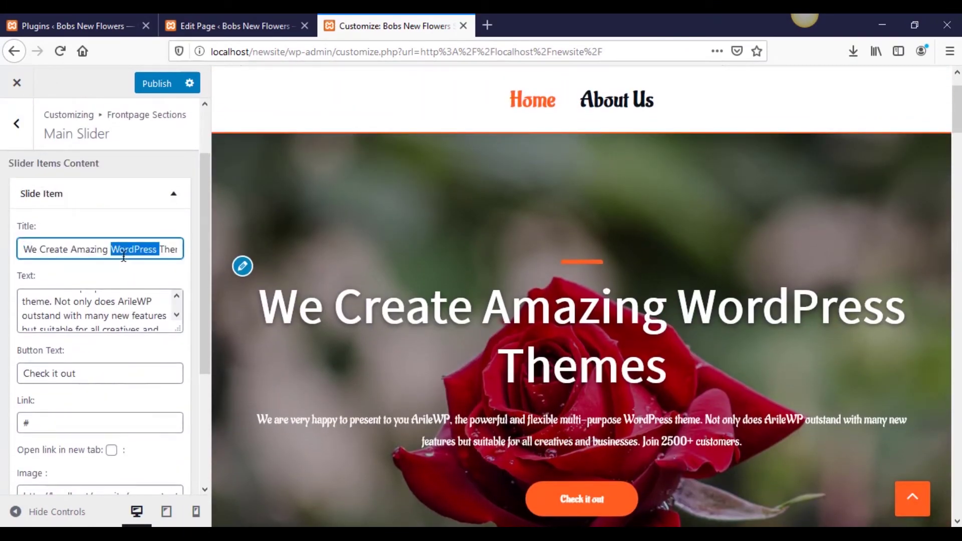
text(Bob)
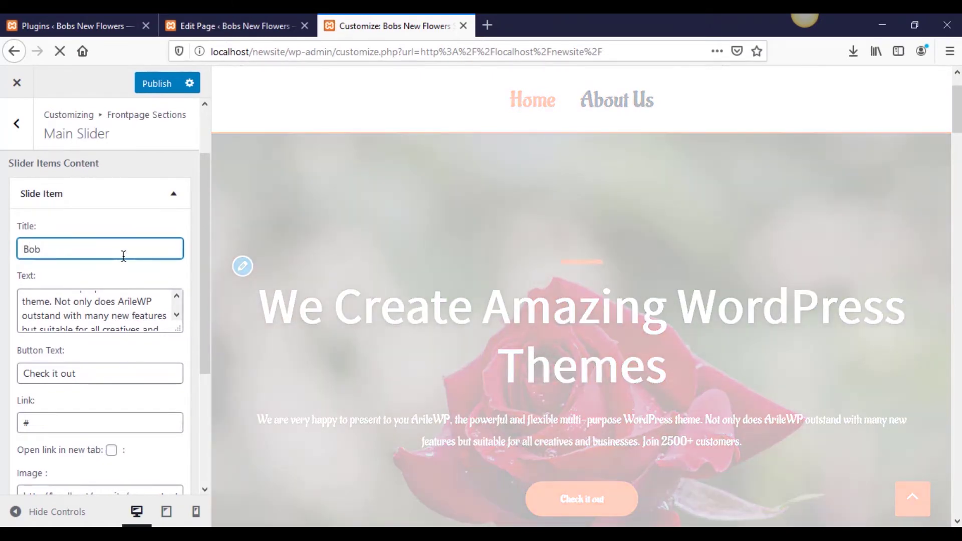
text( Bel)
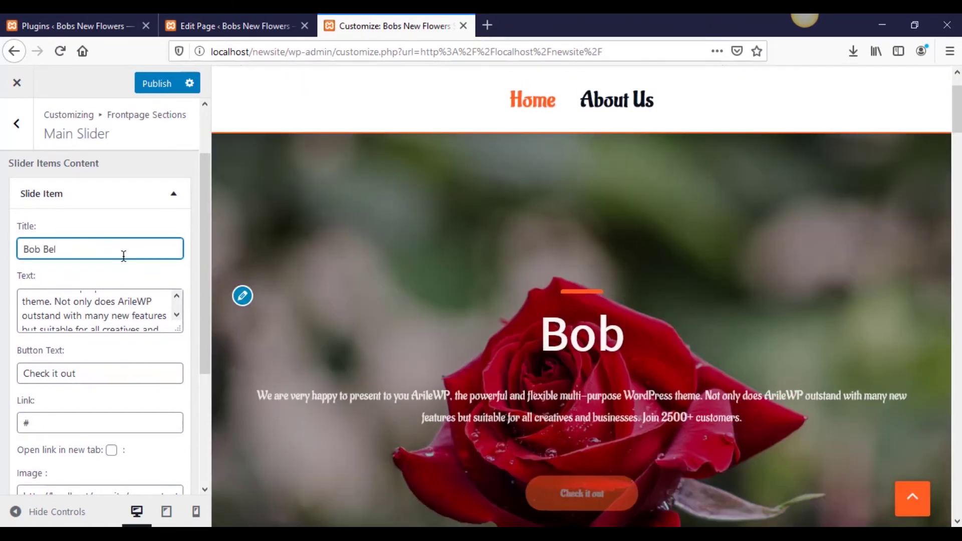
text(lforts Flower Shop)
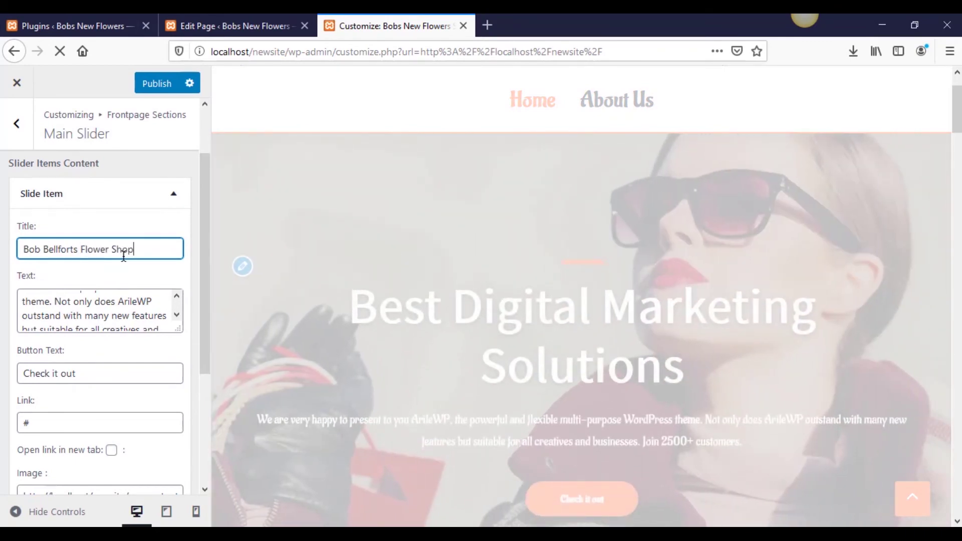
Replace the slide item's text with "Best dang flower shop in Chicago." and collapse the item.
double_click(140, 316)
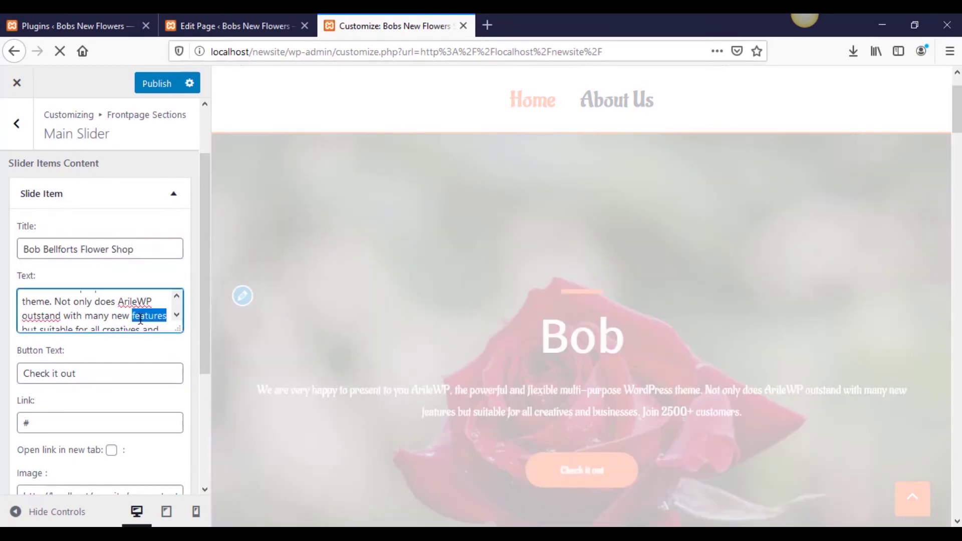
key(ctrl+a)
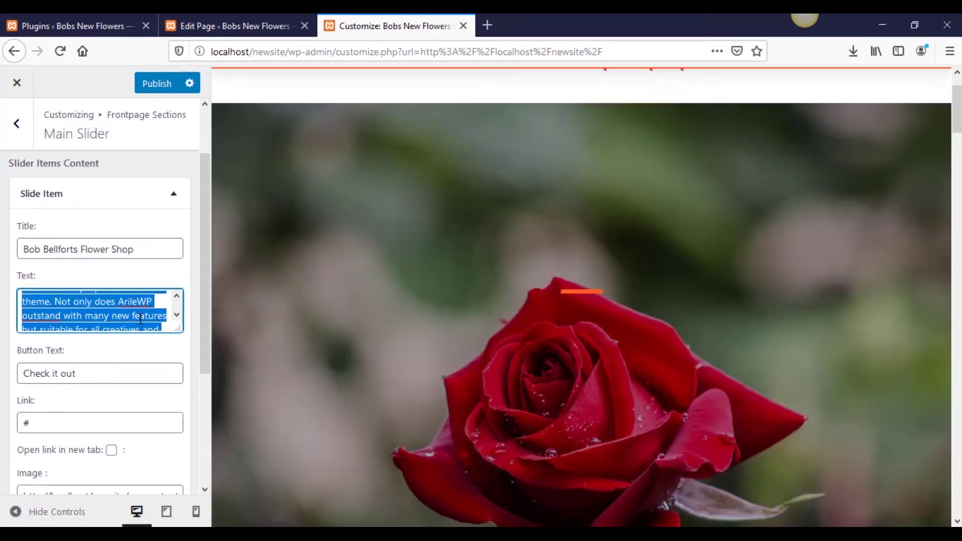
key(BackSpace)
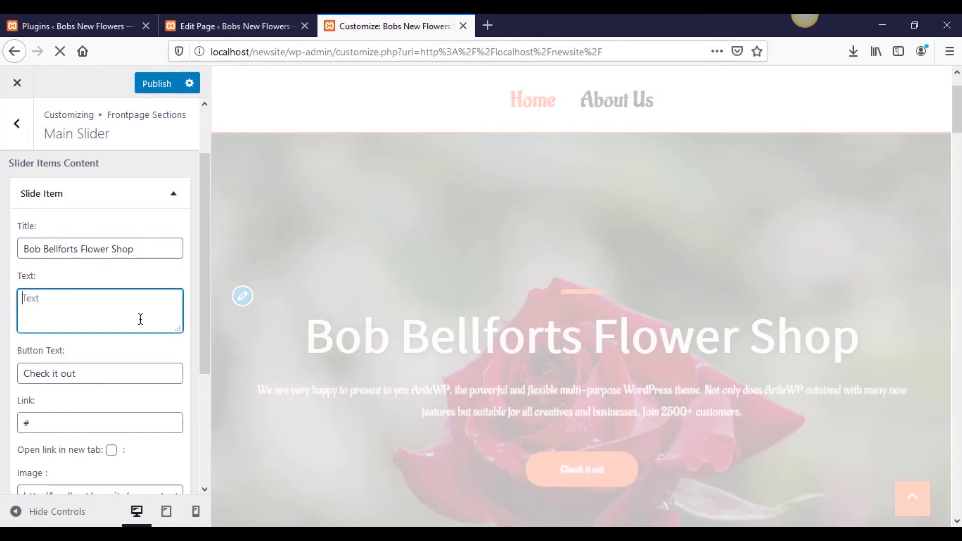
text(Best dang)
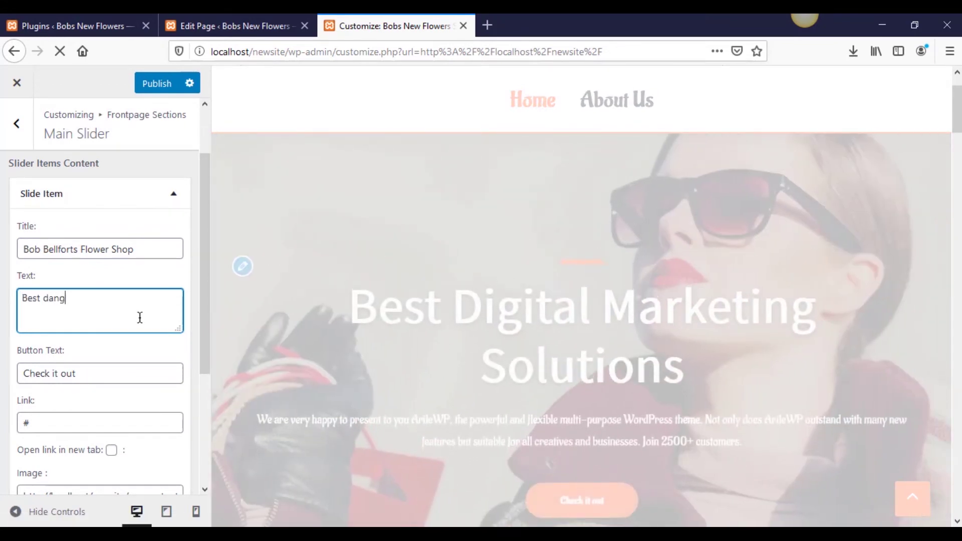
text( flower shop in C)
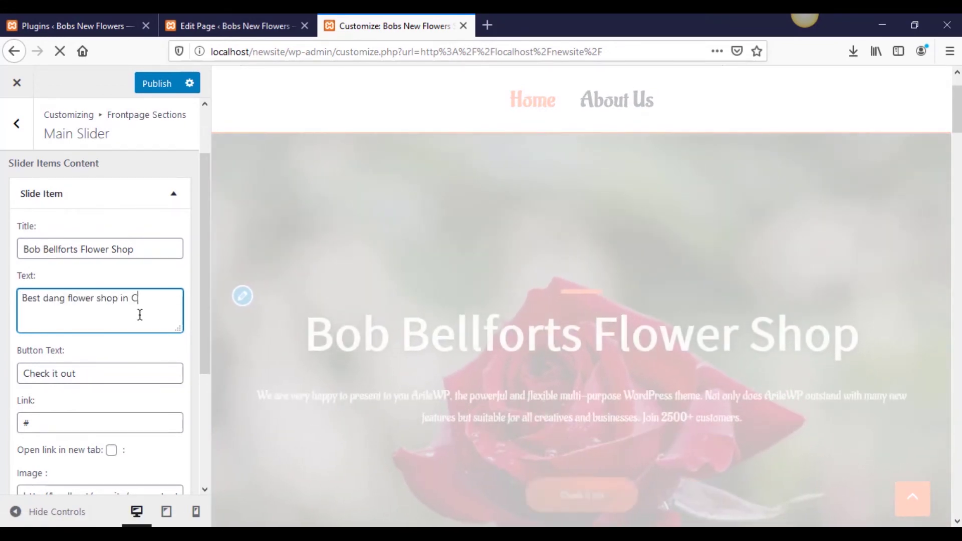
text(hica)
key(BackSpace)
key(BackSpace)
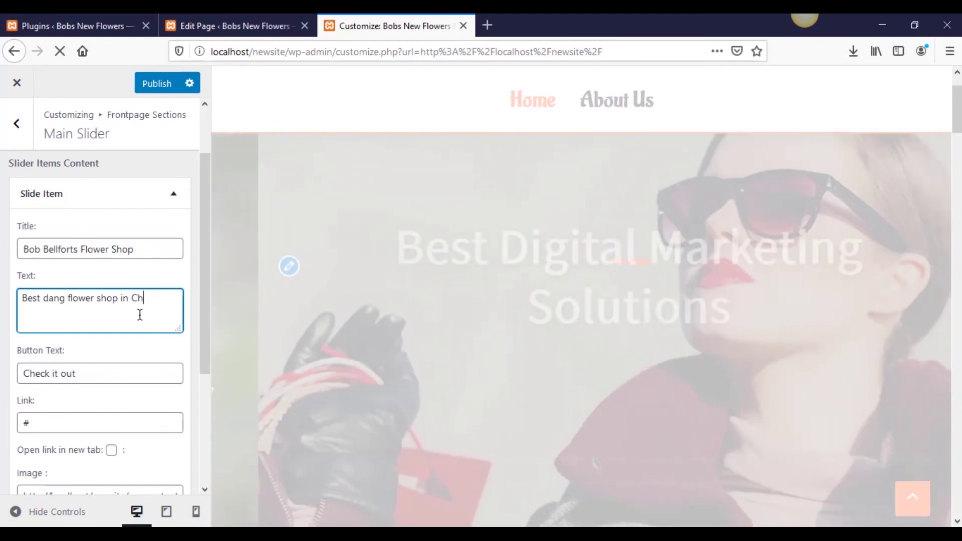
text(icago.)
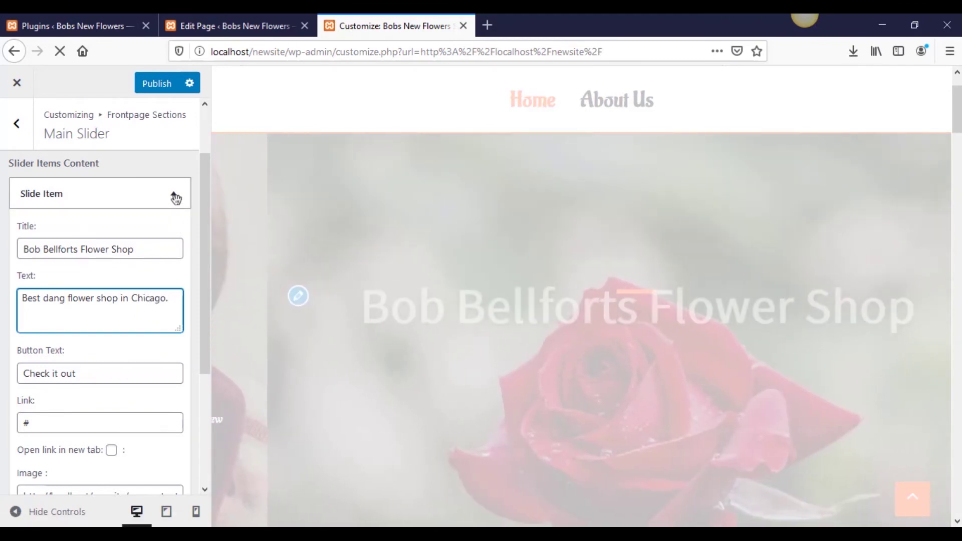
click(174, 194)
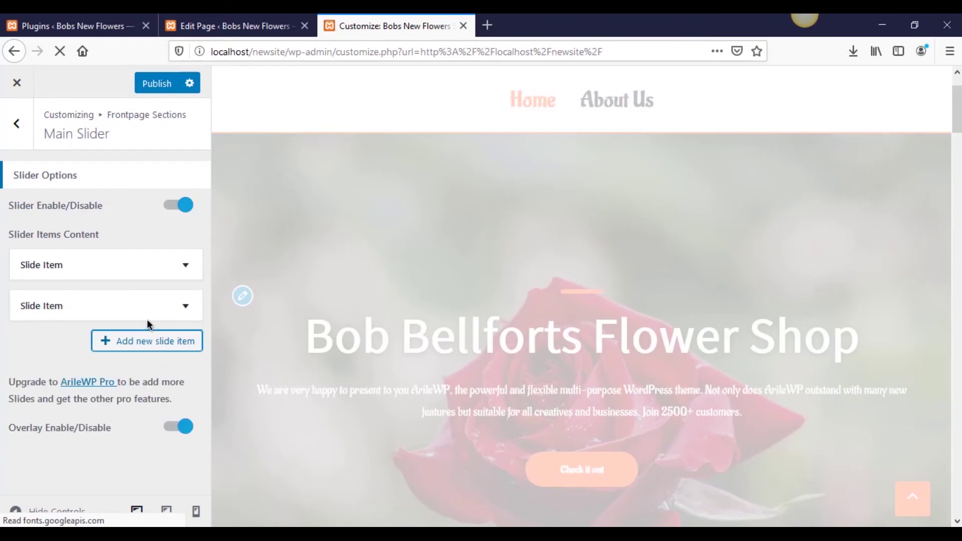
Delete the second slide item, the one titled "Best Digital Marketing Solutions", and publish the slider changes.
click(148, 307)
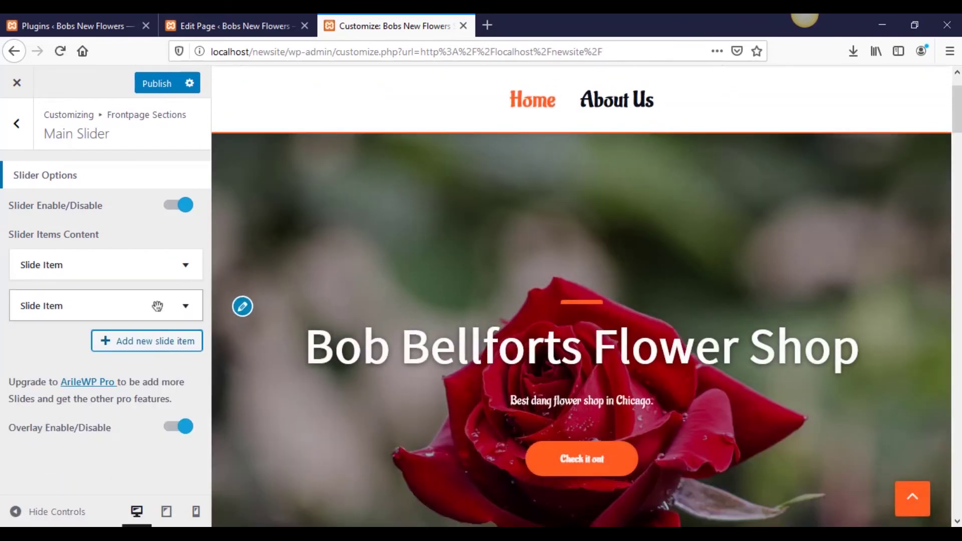
click(157, 307)
scroll(143, 351, down, 5)
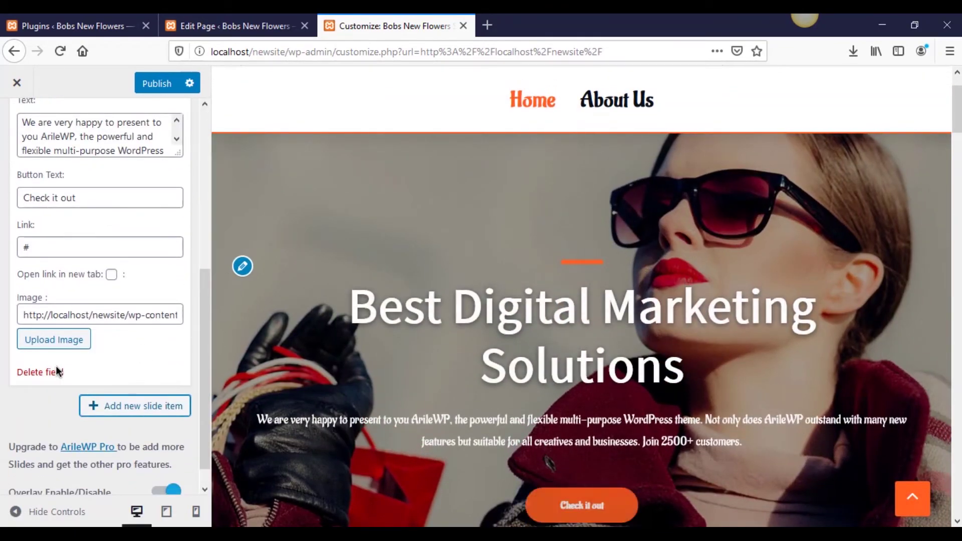
click(56, 374)
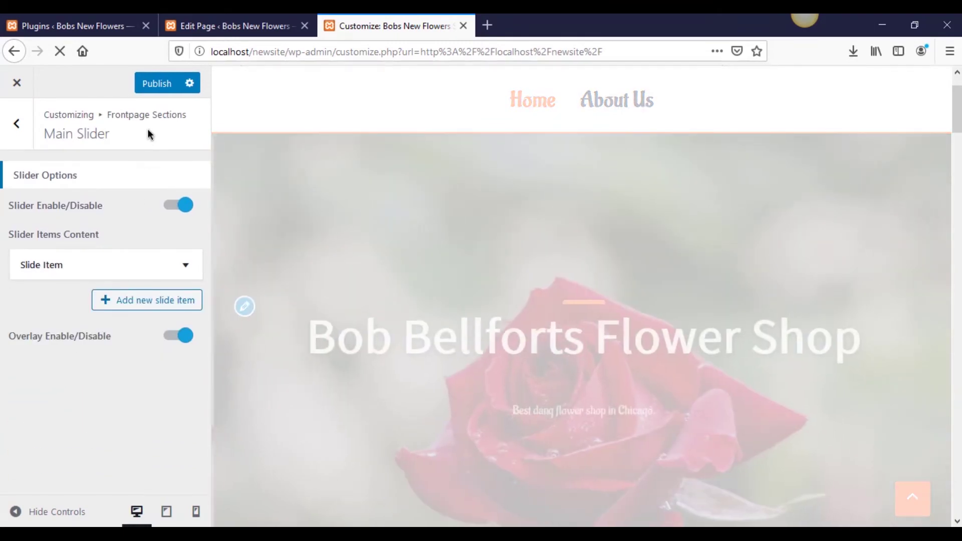
click(157, 84)
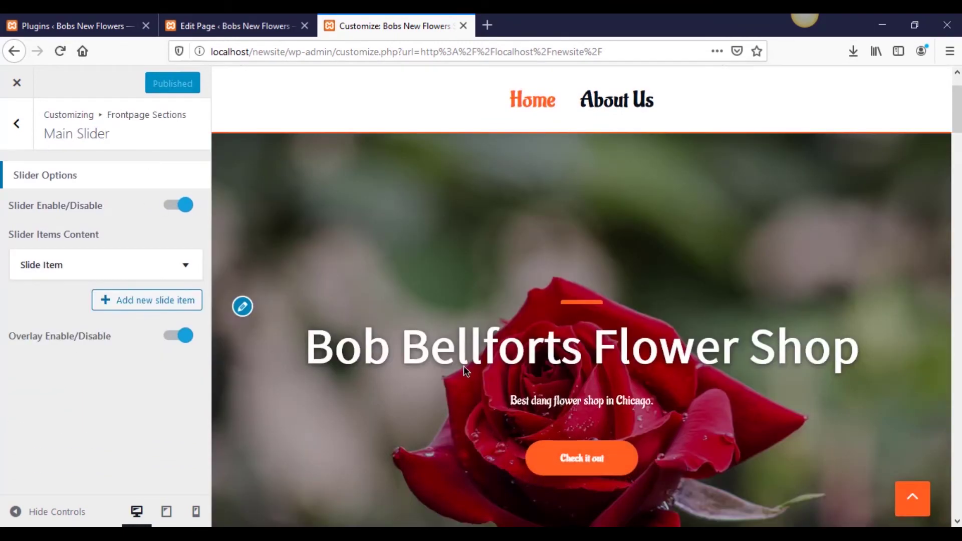
Look over the boxes below the slider and open the Theme Info Area settings in Frontpage Sections.
scroll(464, 370, down, 4)
scroll(558, 351, down, 5)
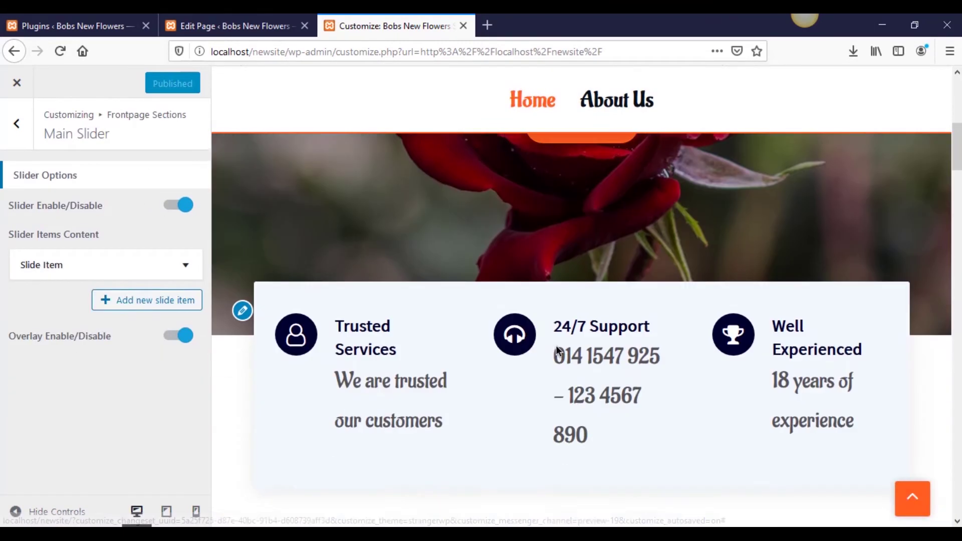
scroll(553, 351, down, 2)
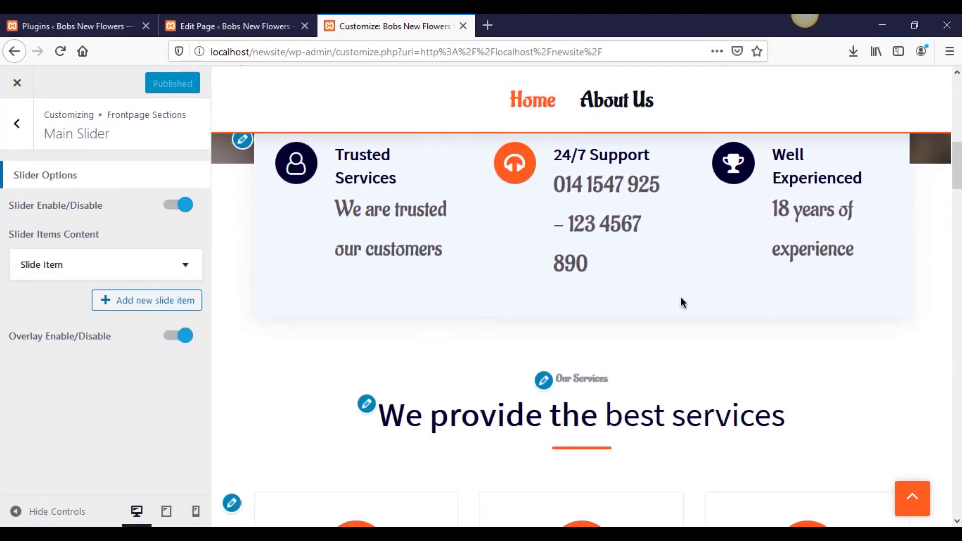
scroll(726, 271, up, 2)
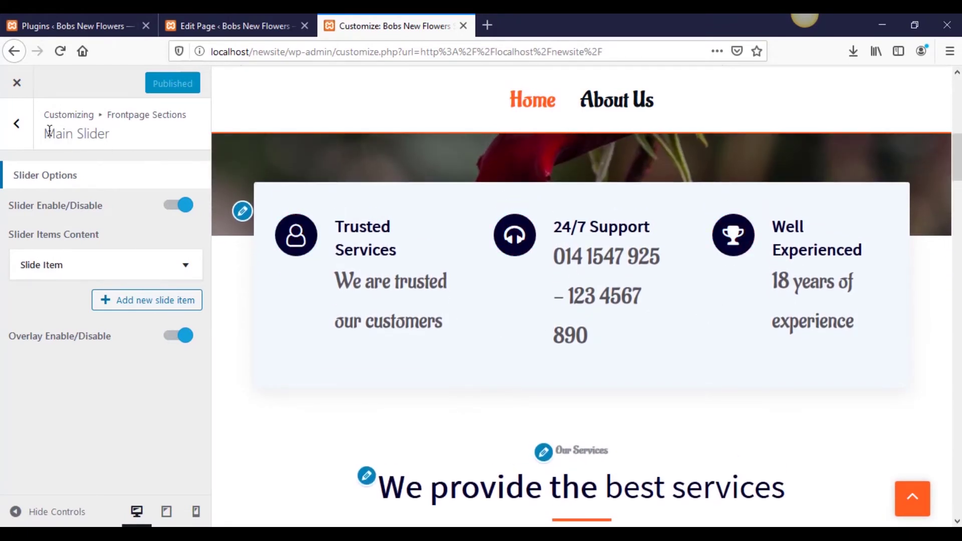
click(17, 124)
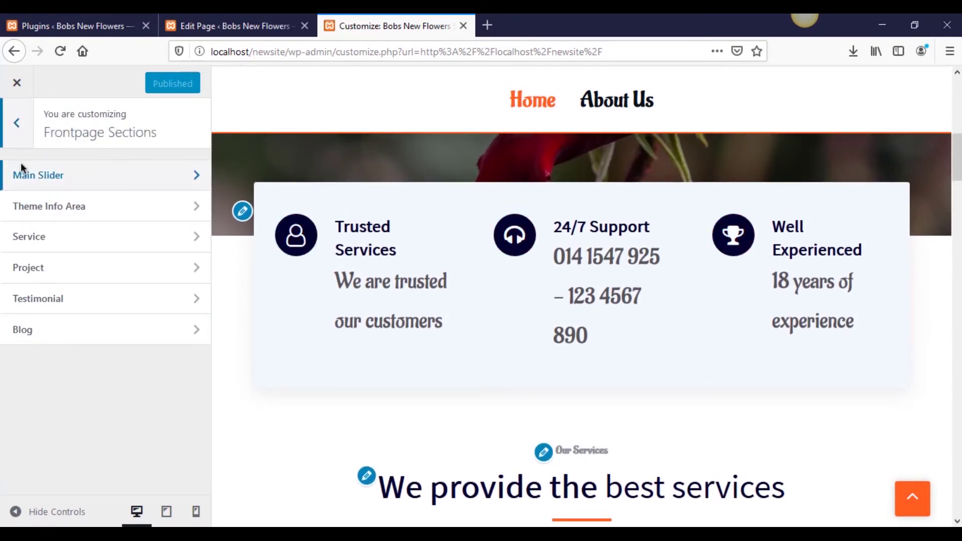
click(87, 207)
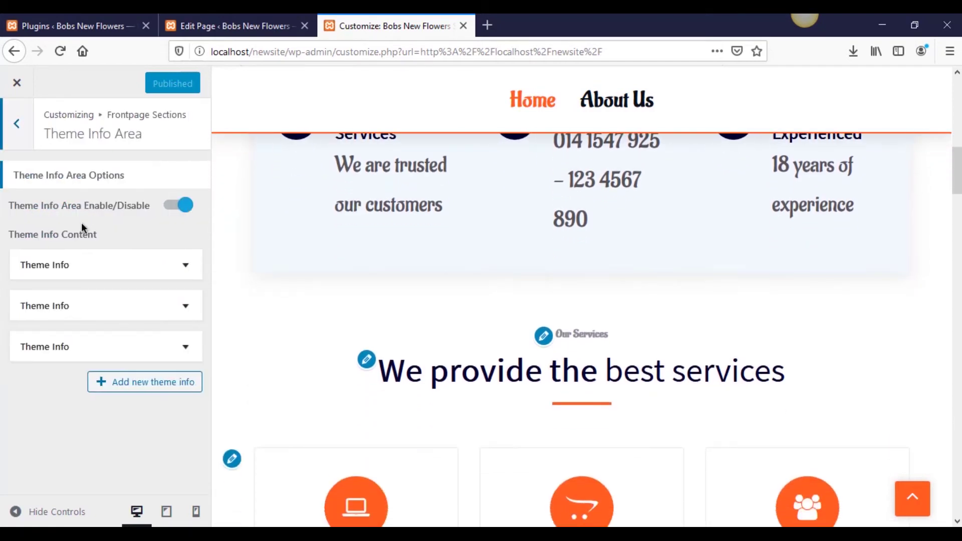
Open the Our Services title settings, return to the Theme Info Area and try to add a new theme info item.
scroll(359, 426, up, 3)
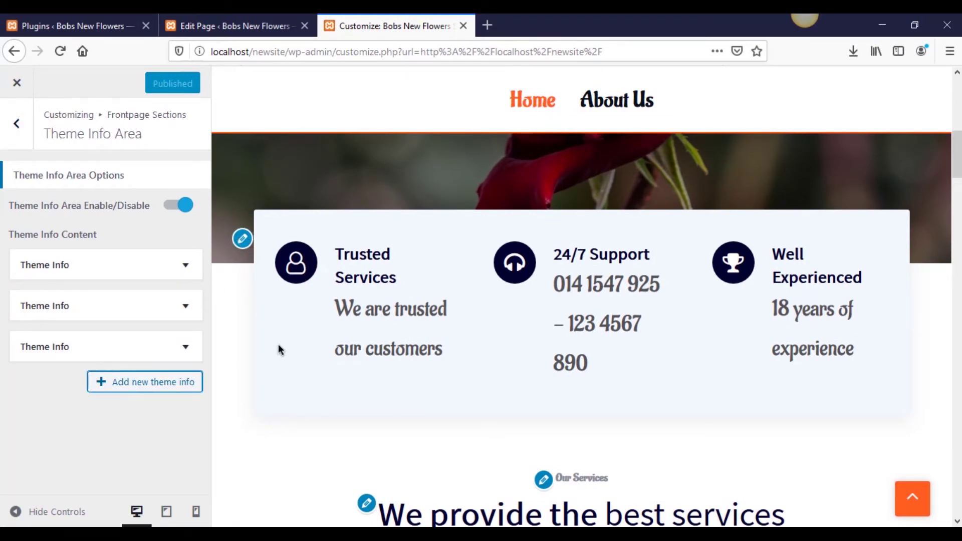
scroll(279, 349, down, 3)
click(544, 336)
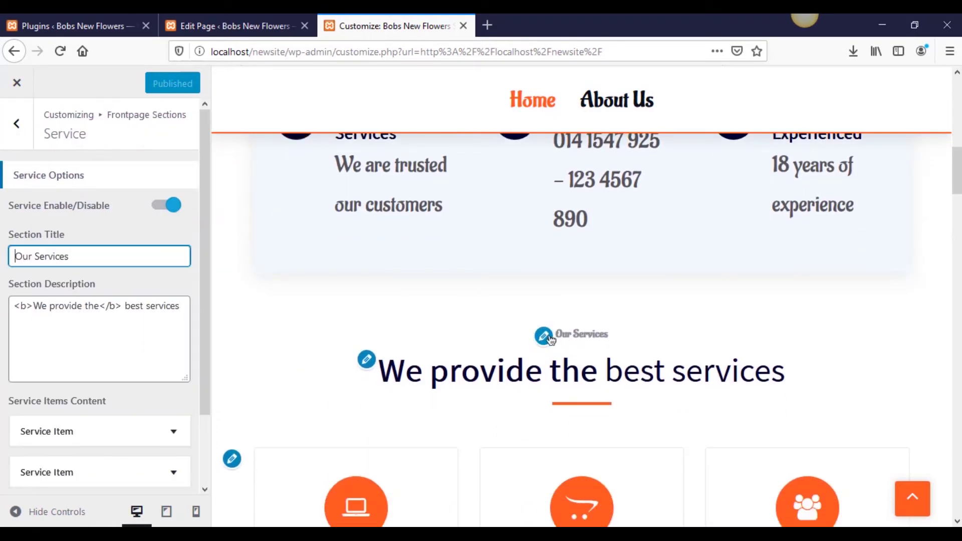
scroll(378, 371, up, 5)
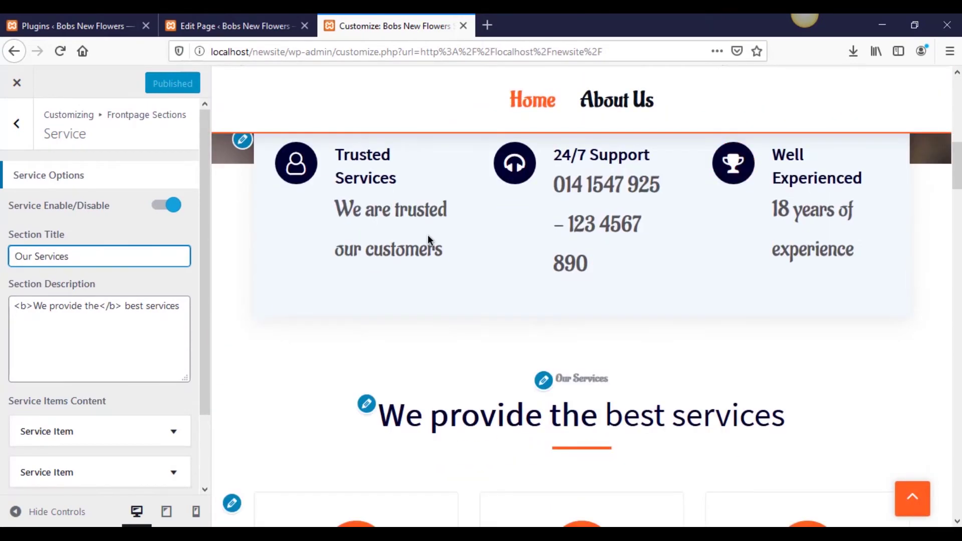
click(243, 212)
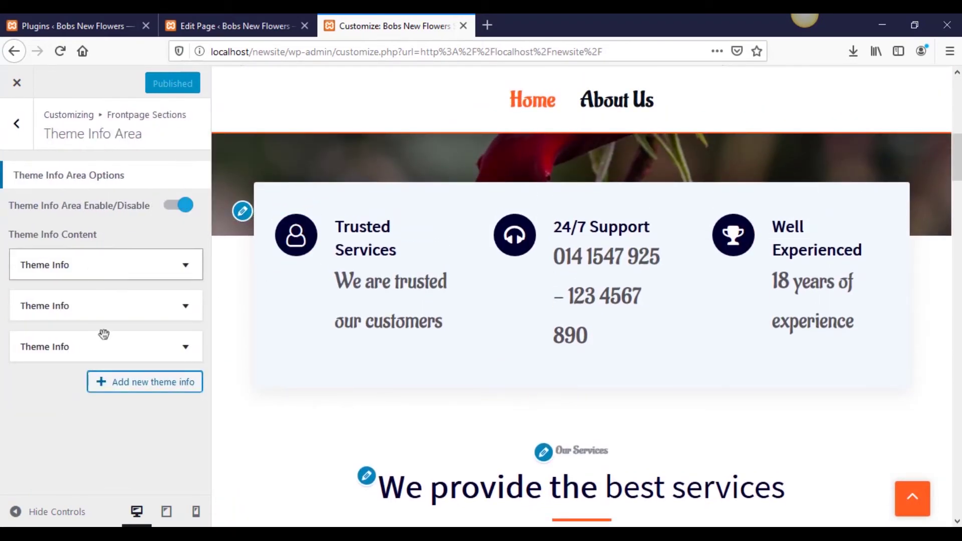
click(113, 384)
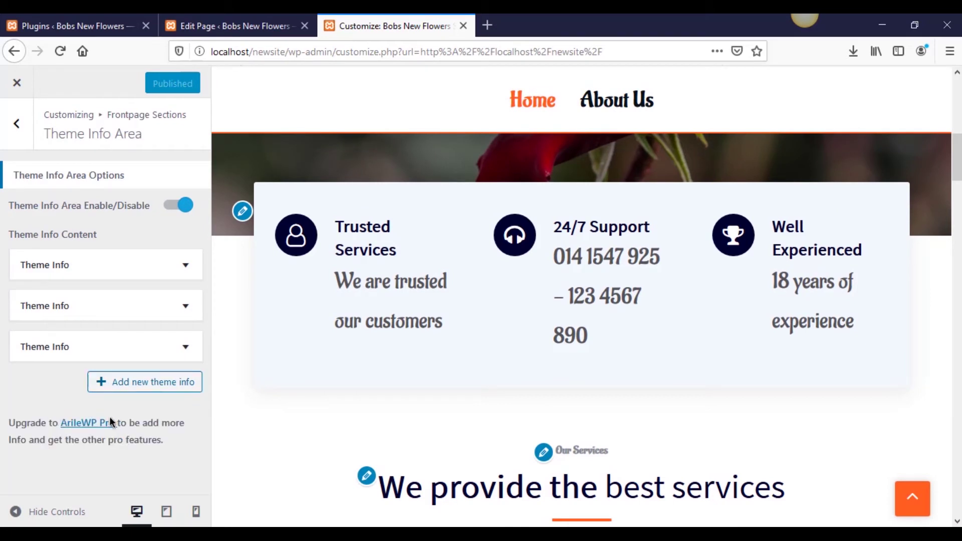
Expand the first theme info item, "Trusted Services", and open the full Font Awesome icon list.
click(137, 269)
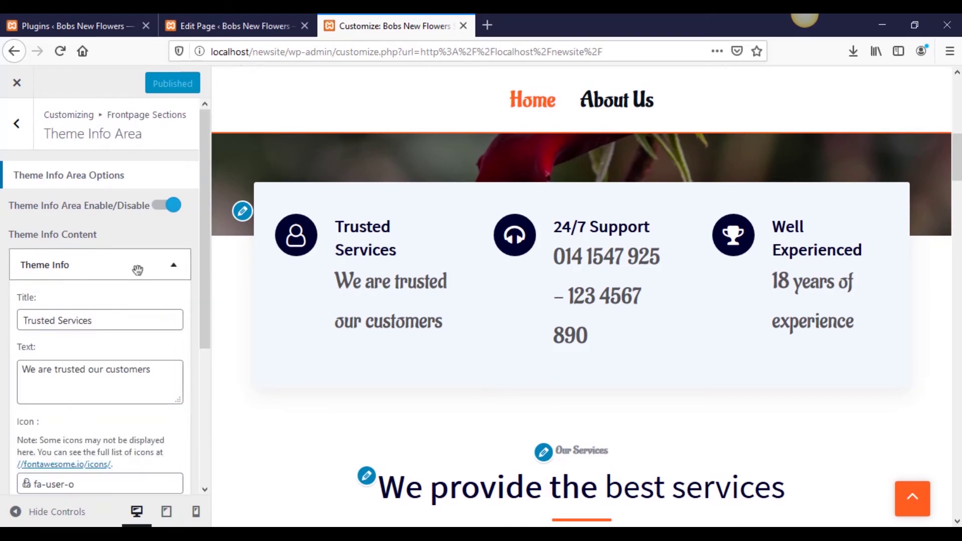
click(136, 269)
click(135, 273)
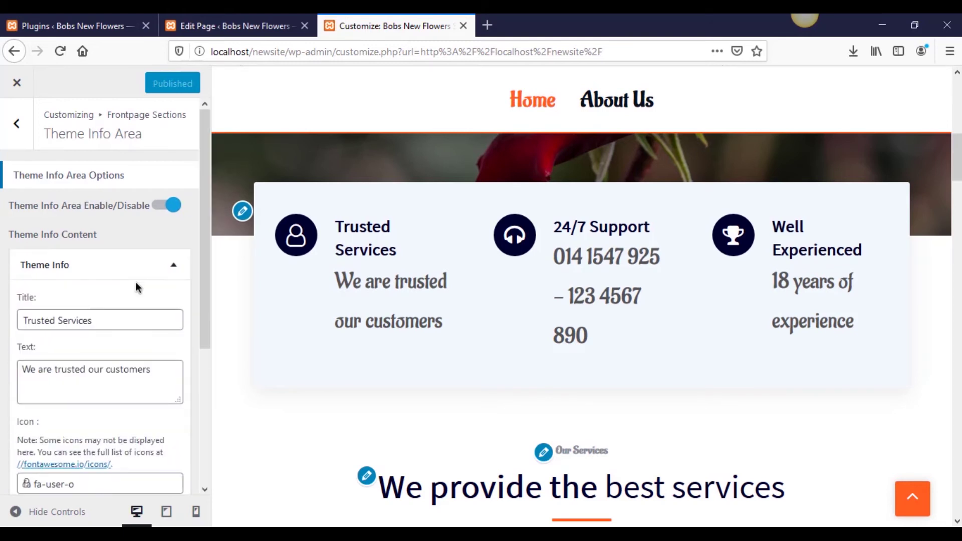
scroll(131, 400, down, 2)
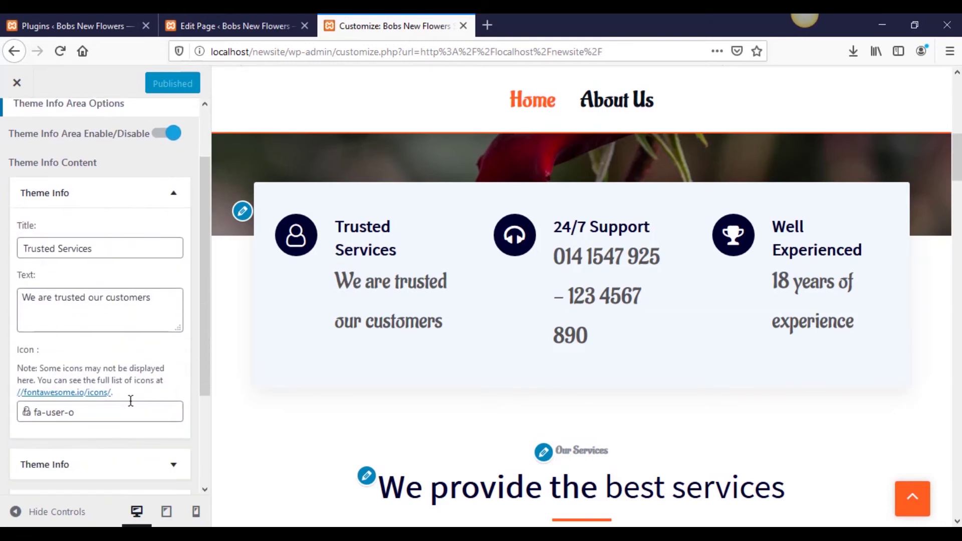
click(90, 411)
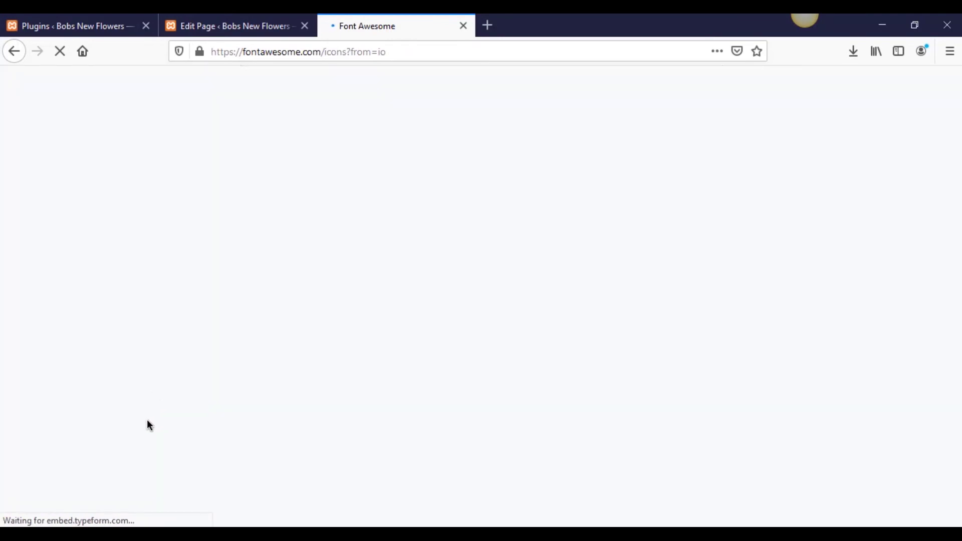
Close the Font Awesome page, restore the Customizer tab and open the Service section's settings from the service boxes.
click(461, 25)
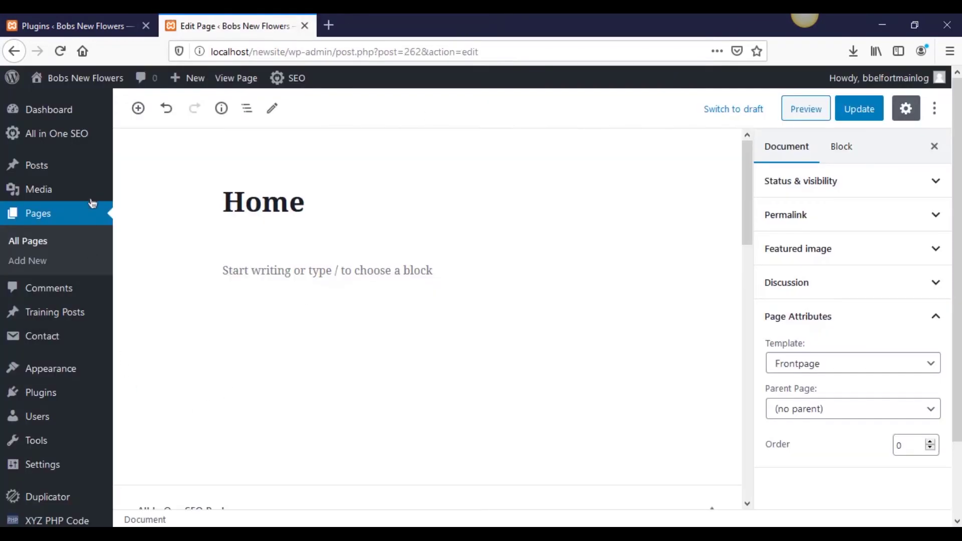
key(ctrl+shift+t)
scroll(303, 353, down, 10)
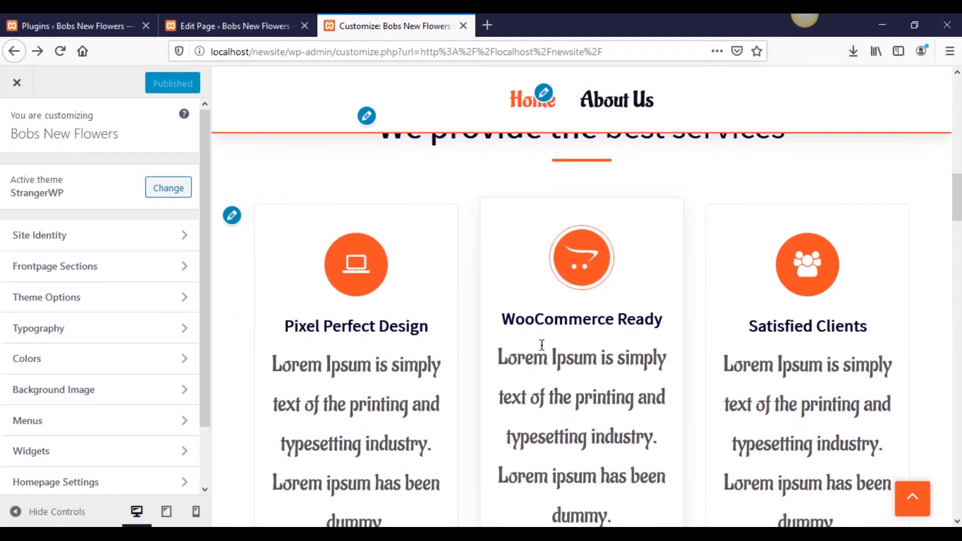
click(232, 215)
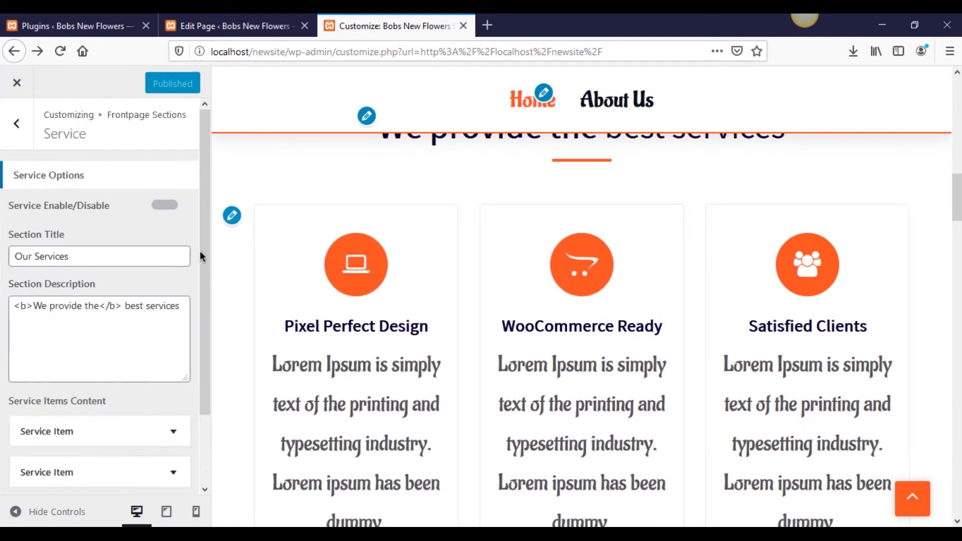
Look over the Service options and the sections below, and open the Testimonial section's settings from the testimonial boxes.
scroll(422, 368, down, 2)
scroll(502, 368, down, 4)
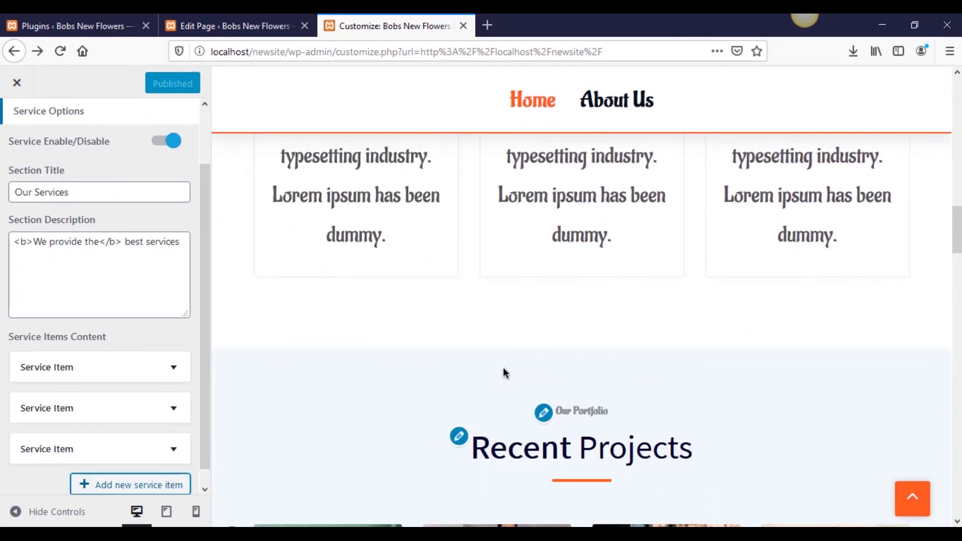
scroll(503, 368, up, 6)
scroll(494, 370, down, 10)
scroll(492, 368, down, 8)
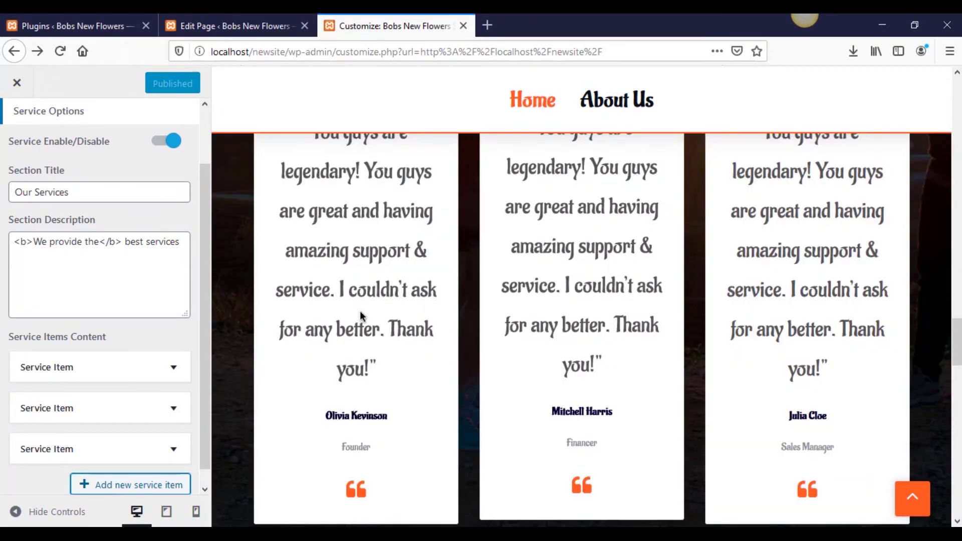
scroll(351, 315, up, 2)
click(231, 145)
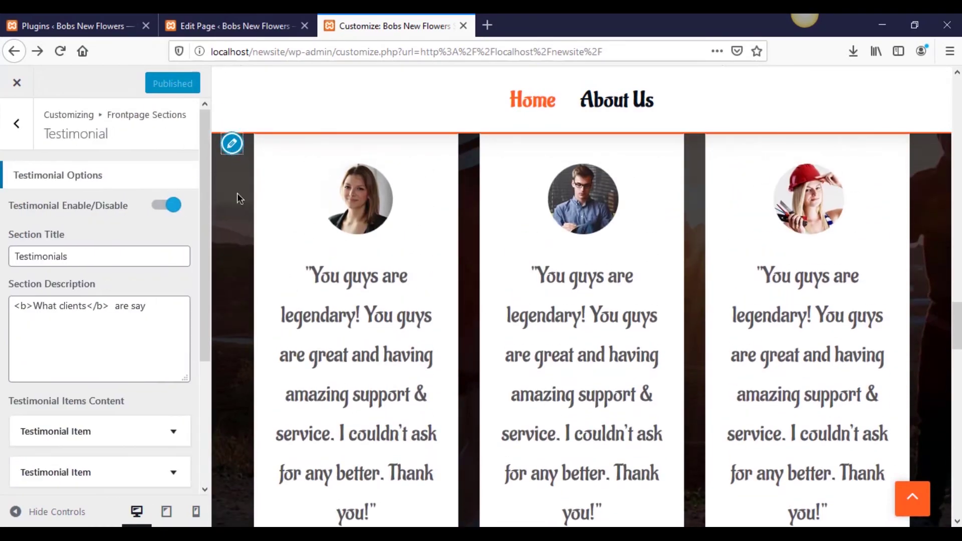
Examine the testimonials and the Our Latest News posts in the preview, down to the copyright footer.
scroll(202, 346, down, 2)
drag(203, 368, 202, 246)
scroll(437, 370, down, 5)
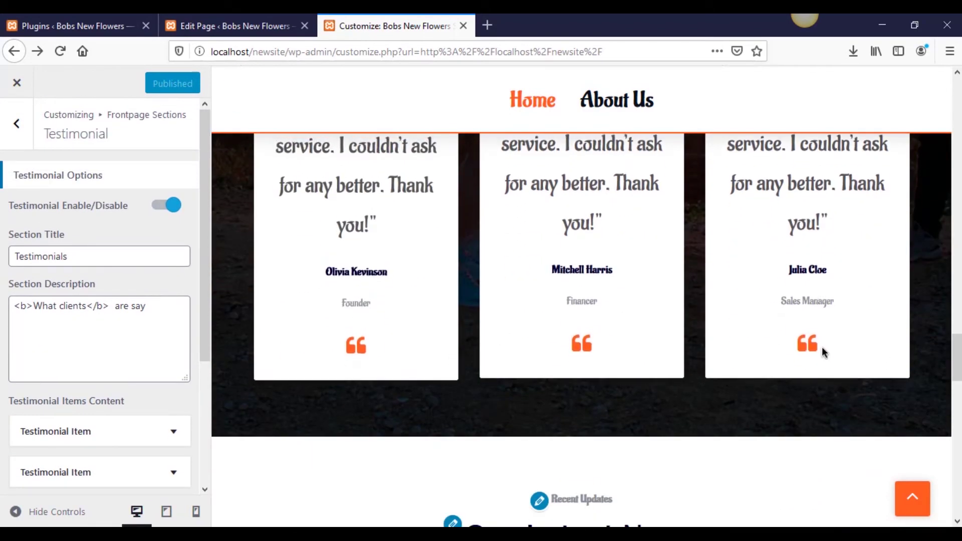
scroll(762, 406, down, 5)
scroll(762, 402, down, 5)
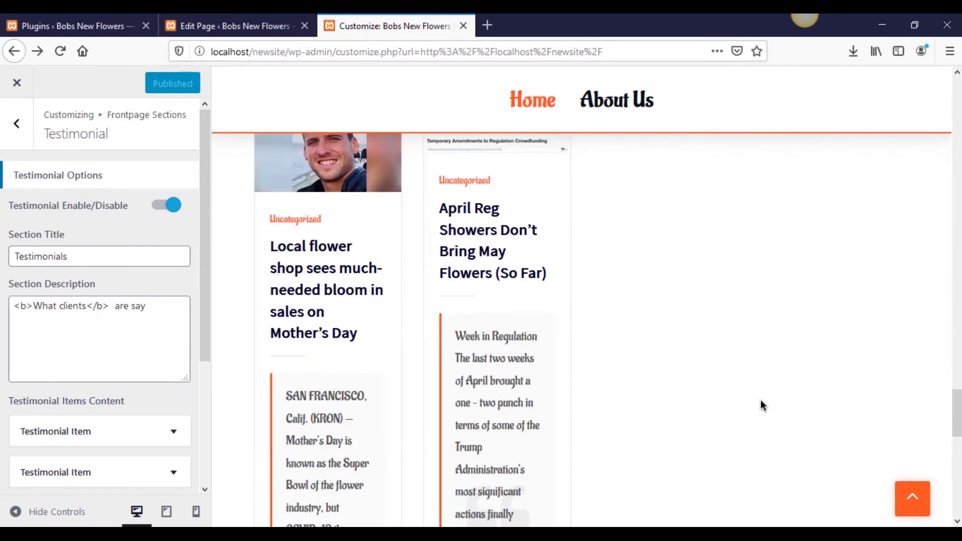
scroll(684, 404, up, 5)
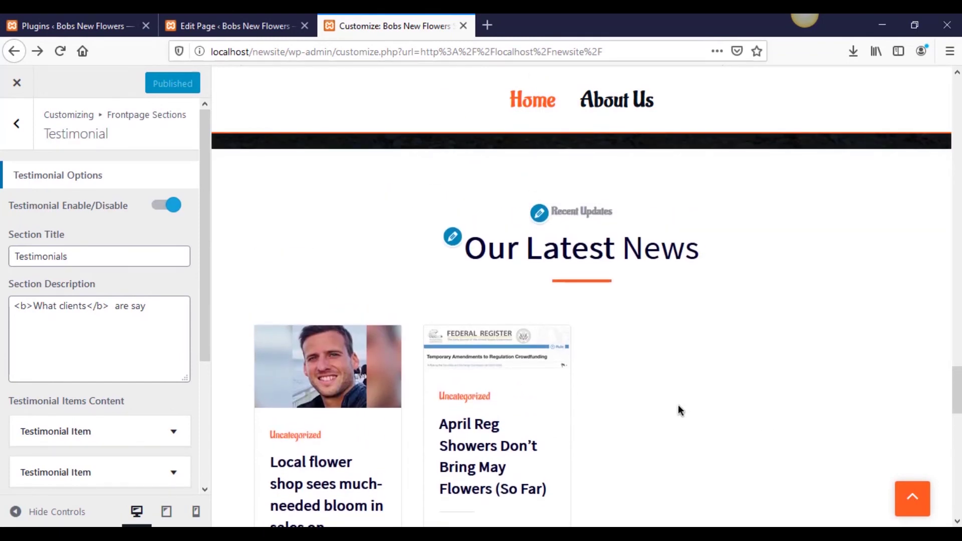
scroll(693, 433, down, 3)
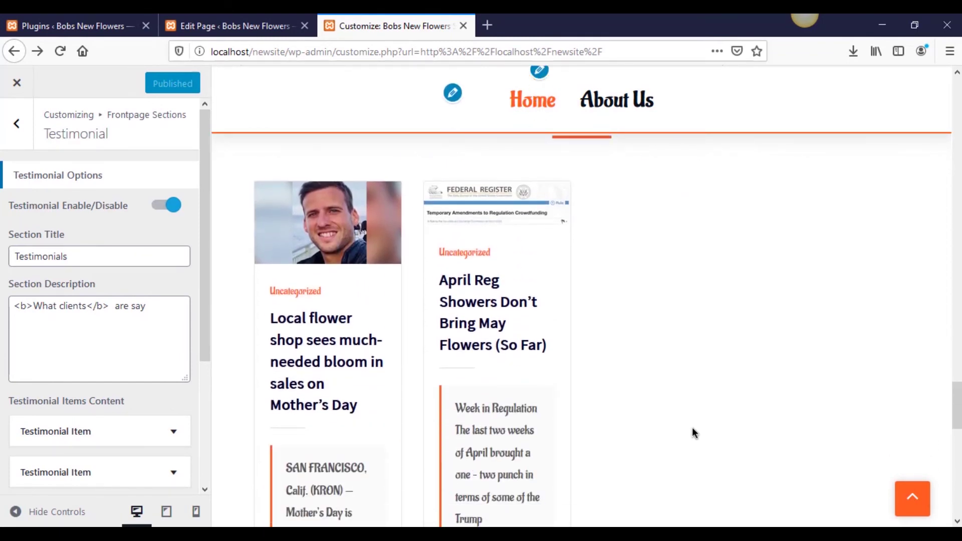
scroll(693, 428, down, 15)
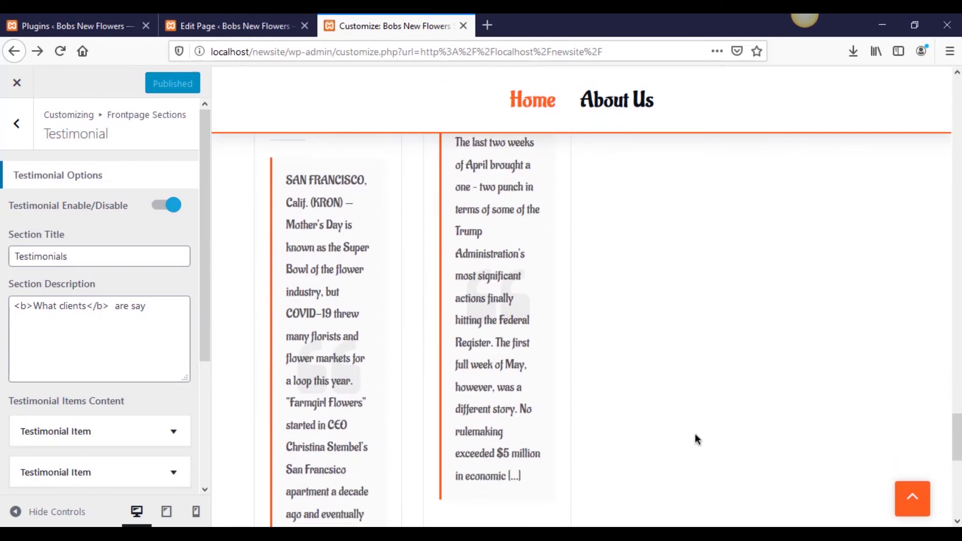
scroll(672, 449, down, 1)
right_click(672, 448)
click(616, 415)
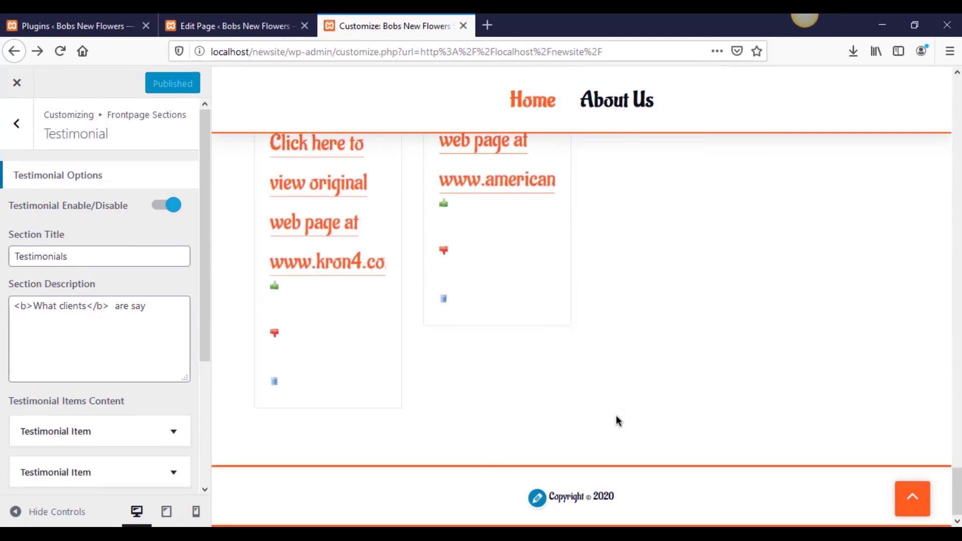
Review the previewed page from its header through the Our Latest News section to the footer, and return to the header.
drag(953, 484, 957, 93)
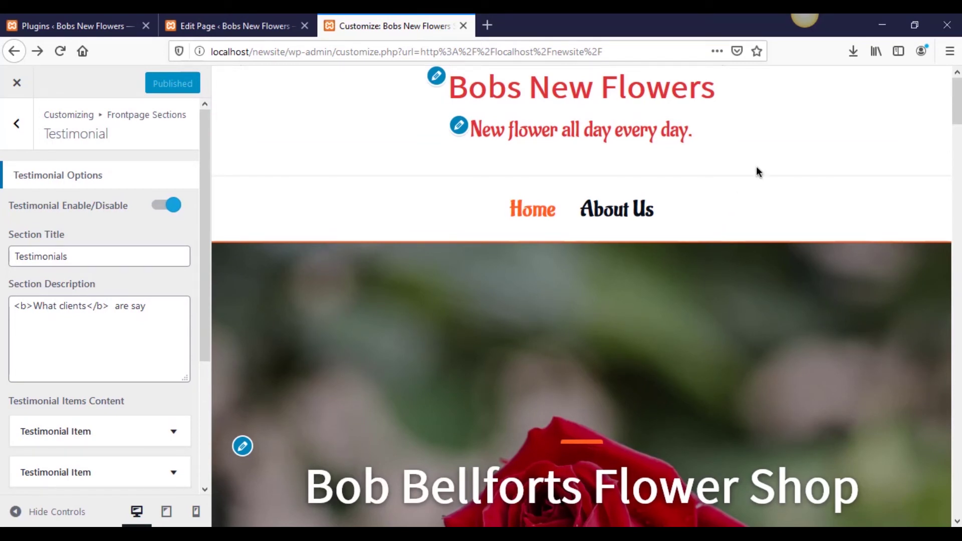
drag(957, 107, 957, 399)
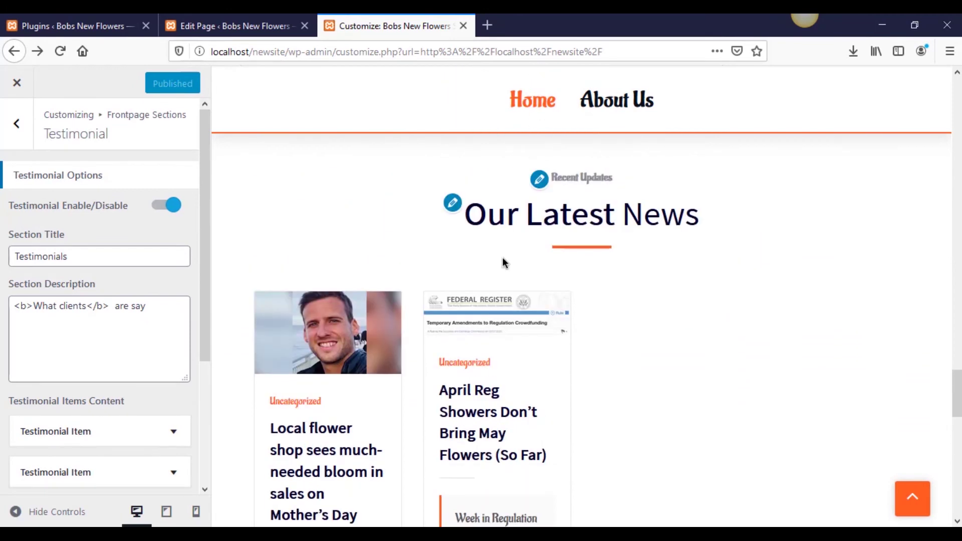
scroll(685, 313, down, 3)
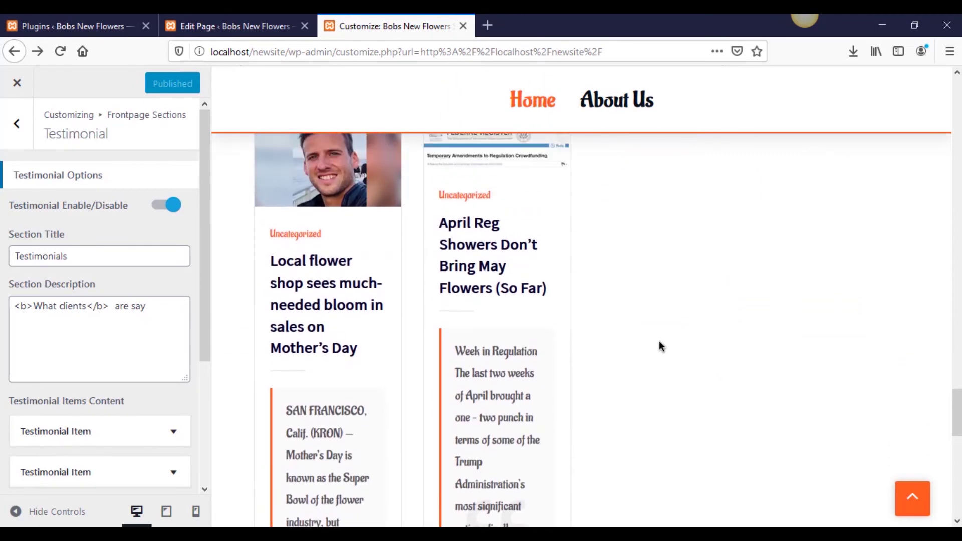
scroll(658, 342, up, 2)
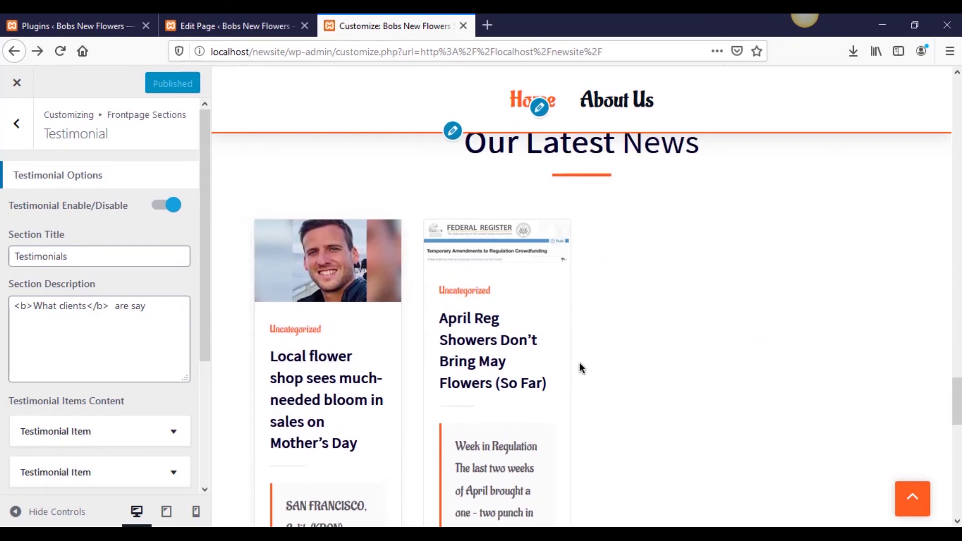
mouse_move(957, 384)
mouse_down()
mouse_move(957, 476)
mouse_move(957, 396)
mouse_move(947, 389)
mouse_up()
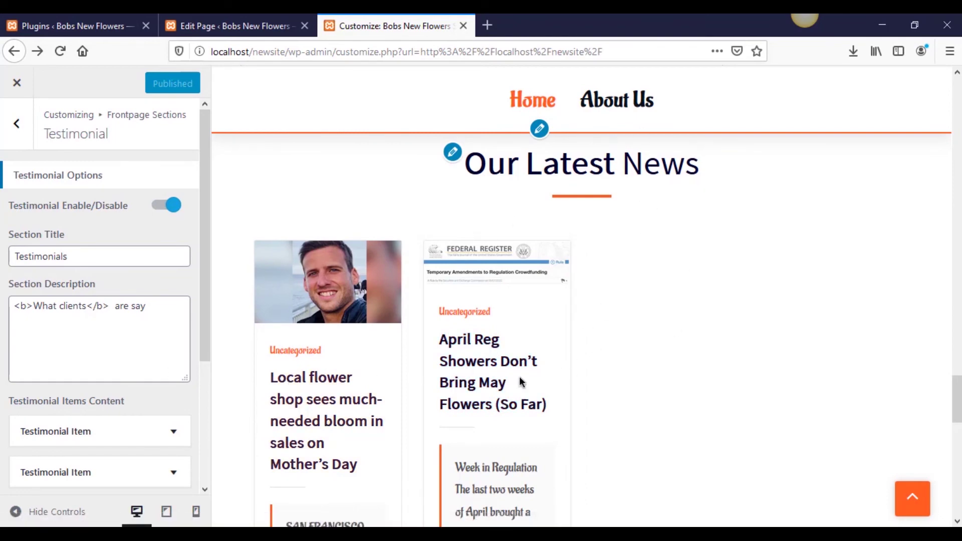
drag(959, 395, 958, 490)
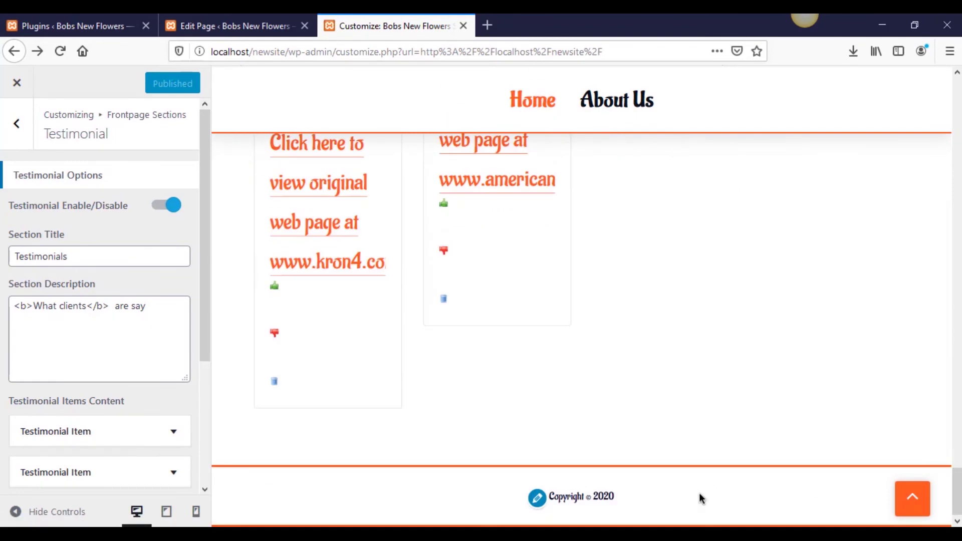
click(921, 507)
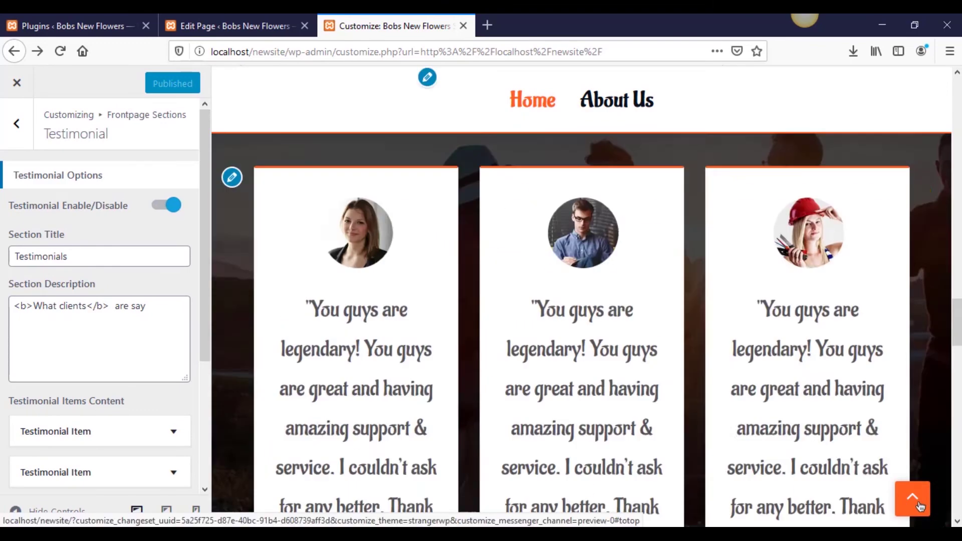
mouse_move(957, 119)
mouse_down()
mouse_move(958, 132)
mouse_move(957, 112)
mouse_up()
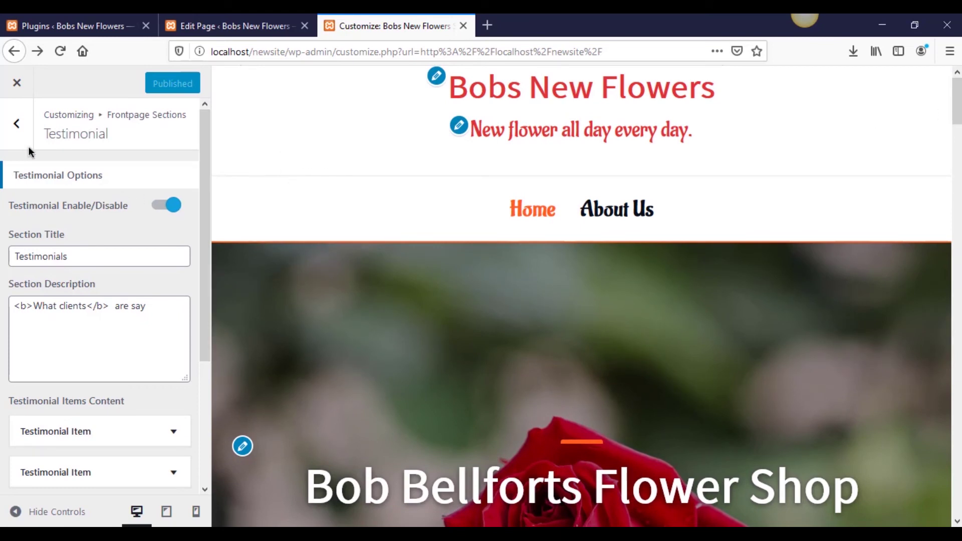
Return to the Customizer's main list of sections, look it over and exit to the live site.
click(17, 123)
click(17, 125)
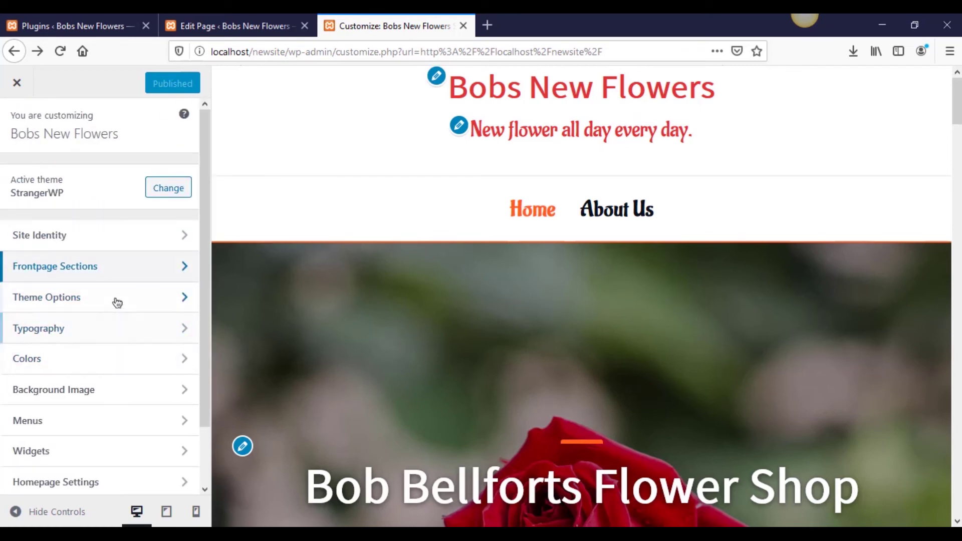
scroll(118, 391, down, 2)
scroll(118, 392, up, 2)
scroll(331, 128, down, 4)
scroll(332, 128, up, 4)
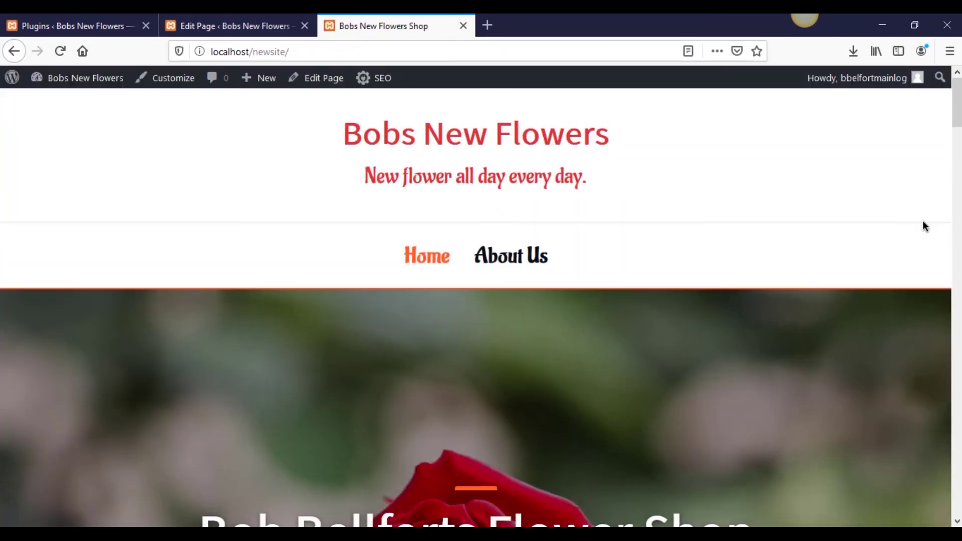
Review the live front page from the header down through the testimonials and return to the header.
drag(954, 100, 954, 251)
scroll(480, 340, down, 15)
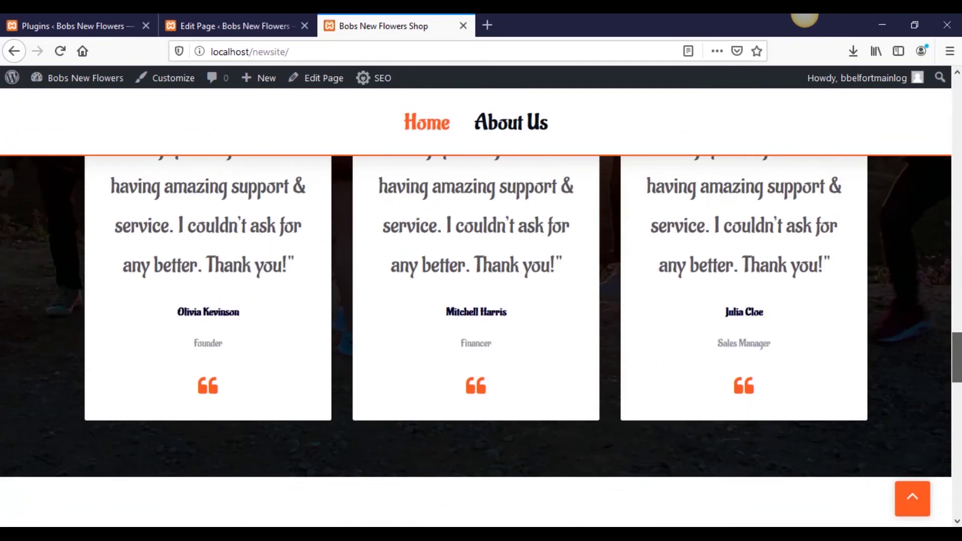
click(912, 498)
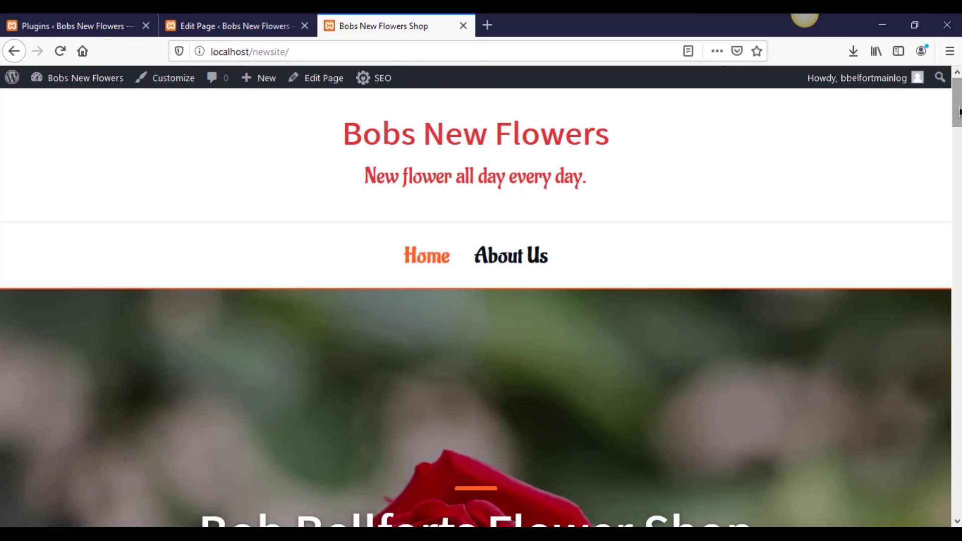
scroll(958, 110, down, 5)
scroll(954, 115, up, 5)
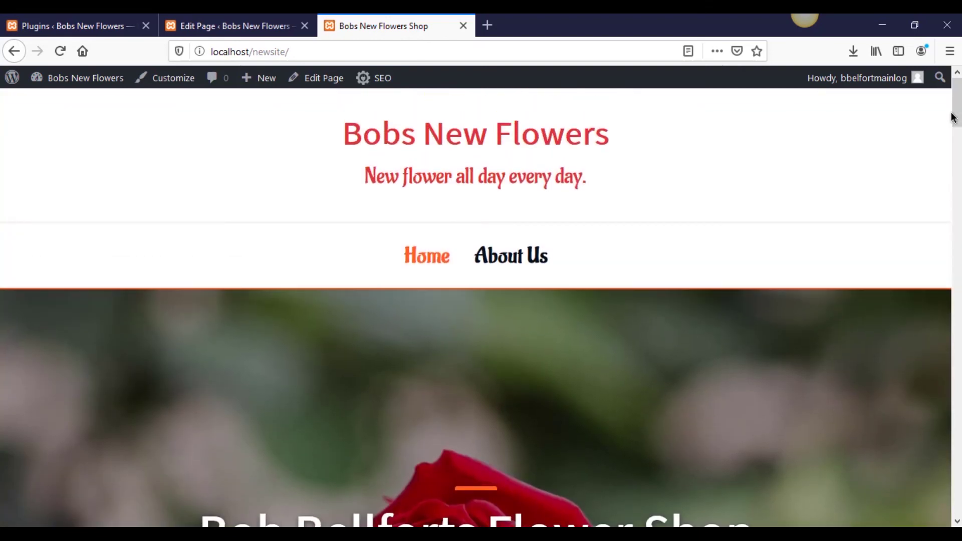
drag(953, 116, 955, 306)
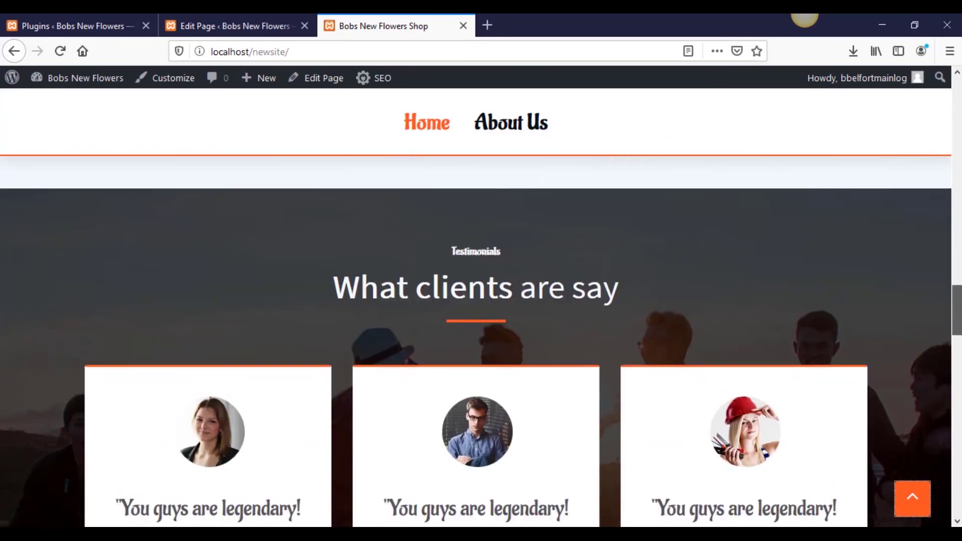
scroll(513, 289, down, 5)
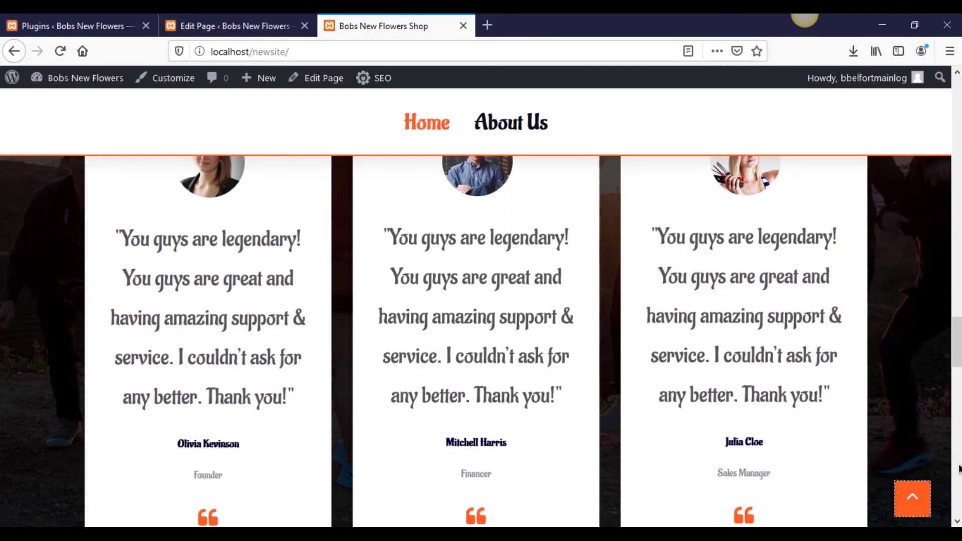
drag(955, 342, 955, 101)
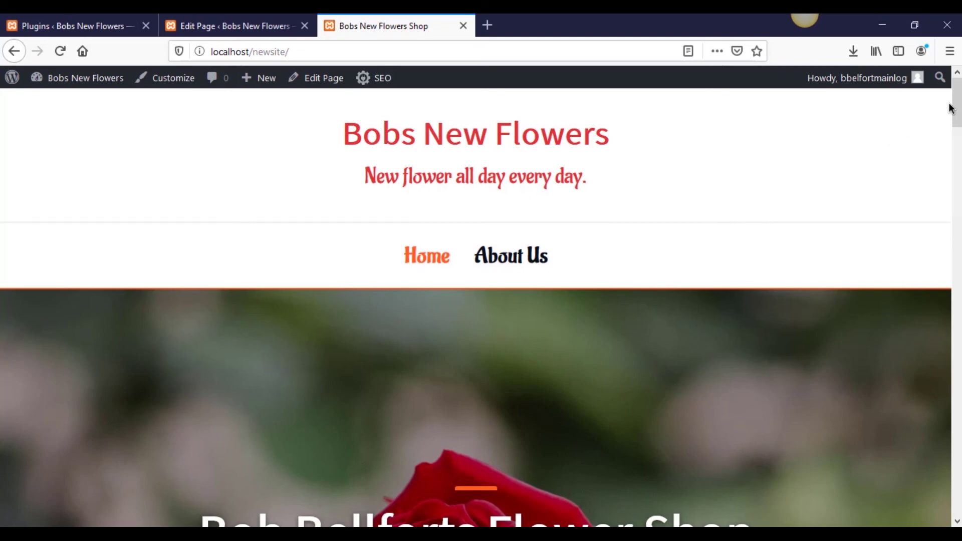
Examine the info boxes, the service boxes and the Recent Projects section on the live front page.
scroll(874, 125, down, 3)
scroll(791, 278, down, 6)
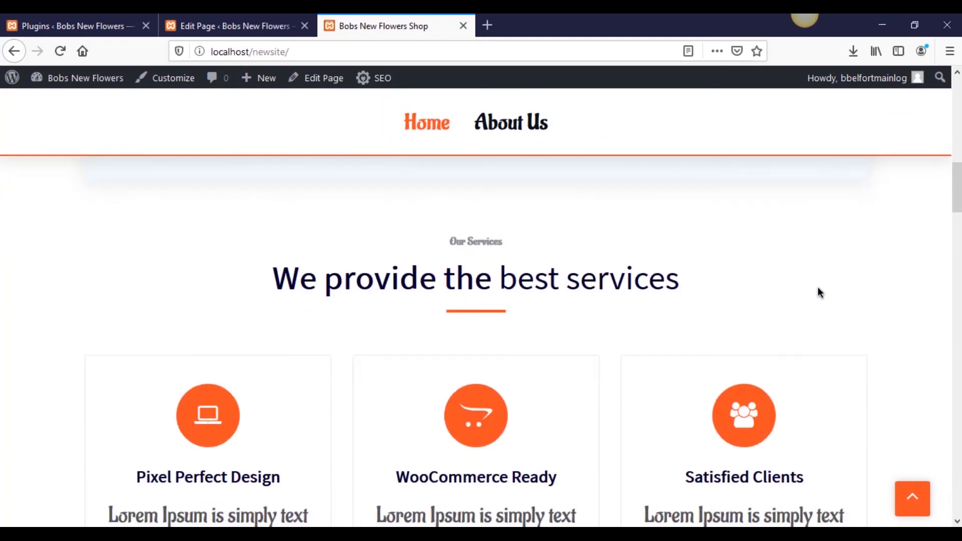
scroll(846, 320, up, 3)
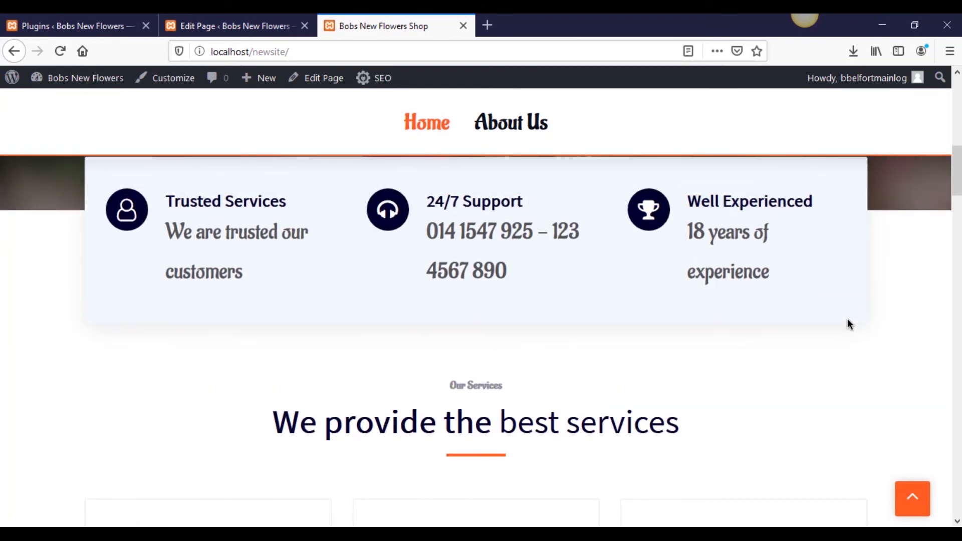
scroll(846, 318, down, 9)
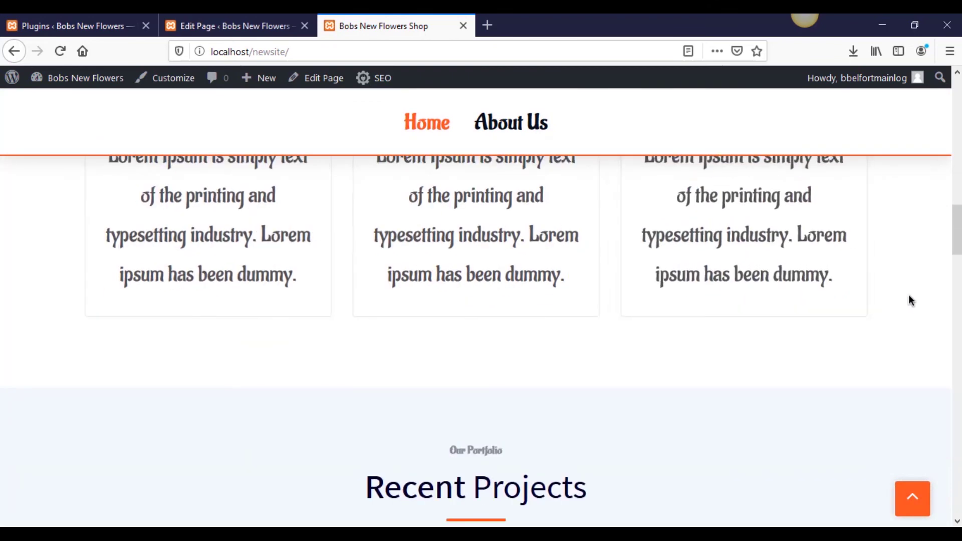
scroll(915, 266, down, 6)
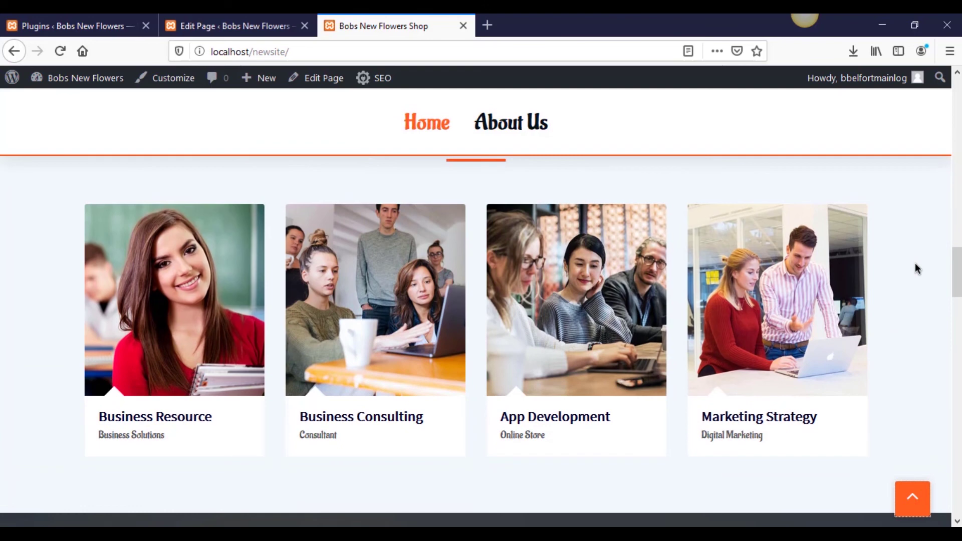